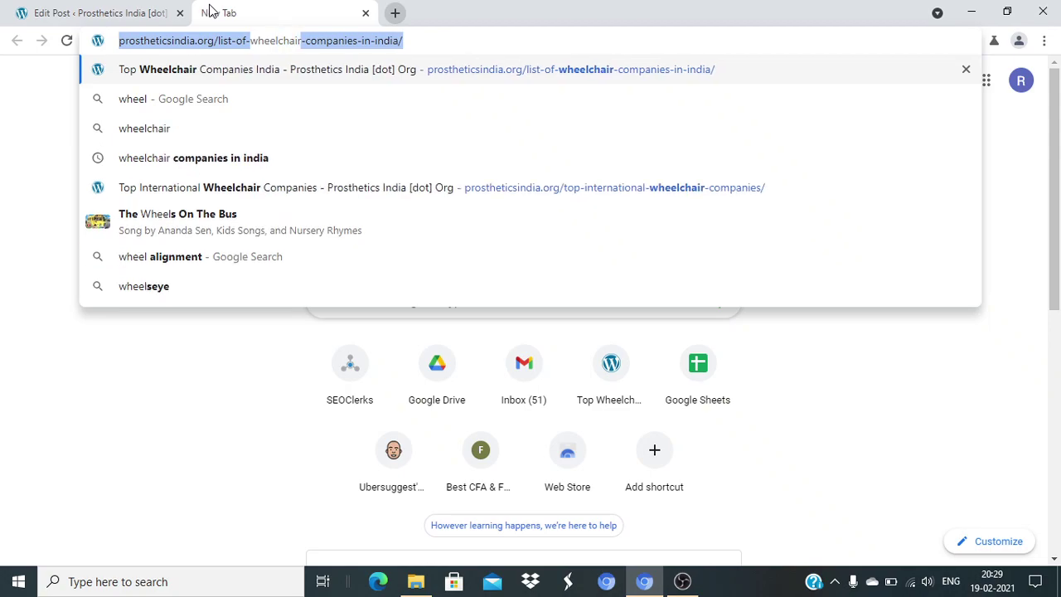
Search Google for "wheelchair companies in india" and open the Prosthetics India result in a new browser tab.
{"action": "type", "text": "n india"}
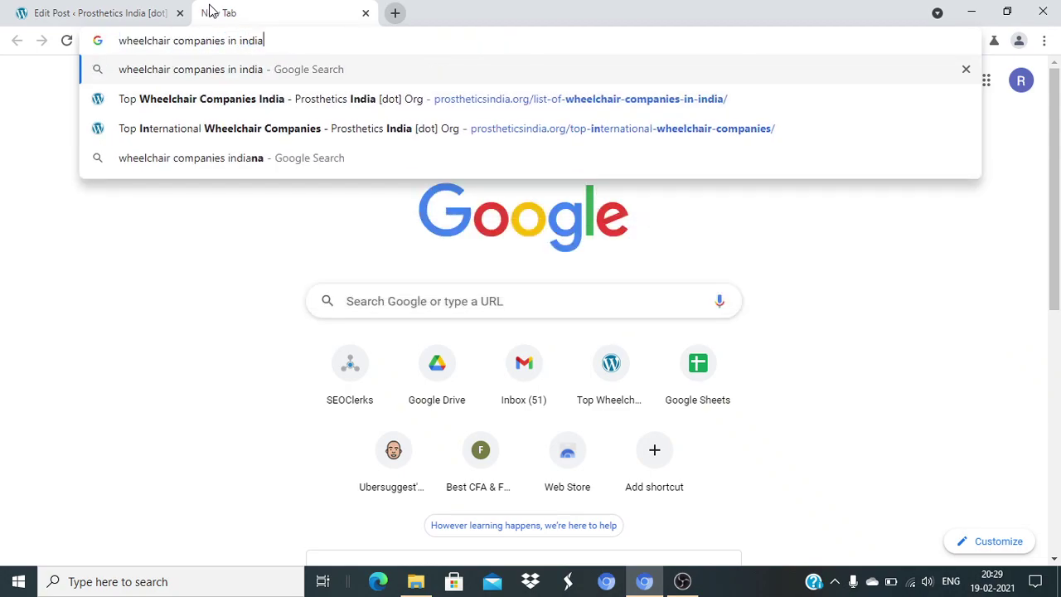
{"action": "key", "text": "Return"}
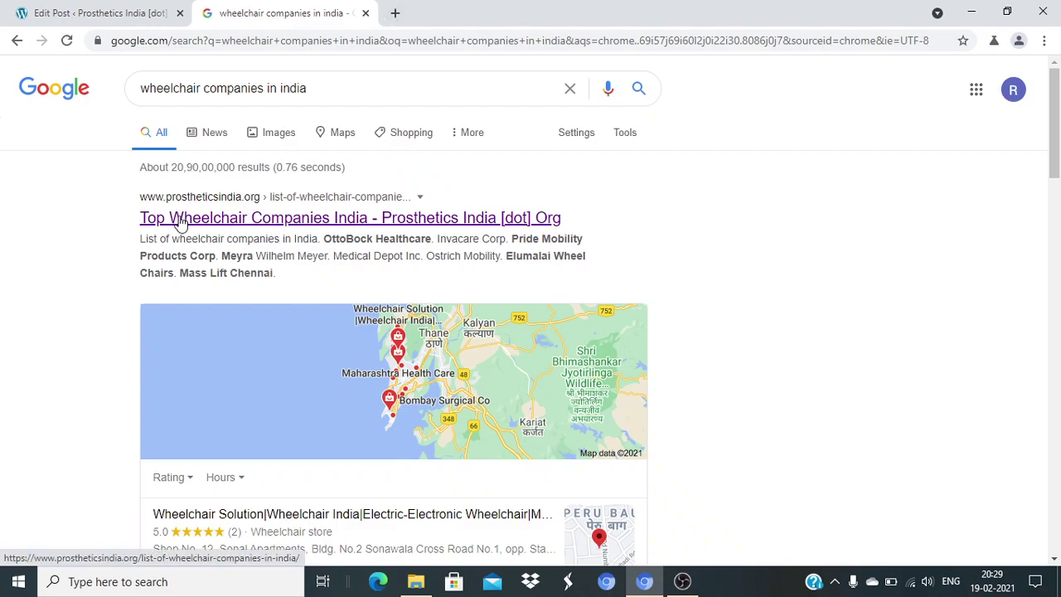
{"action": "right_click", "coordinate": [233, 220]}
{"action": "left_click", "coordinate": [292, 232]}
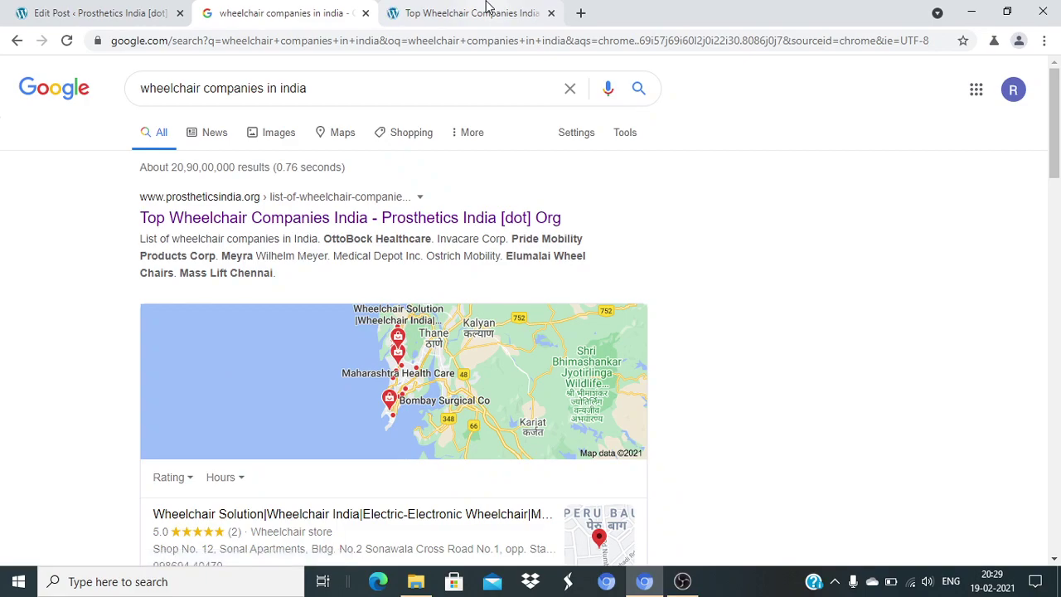
{"action": "left_click", "coordinate": [488, 10]}
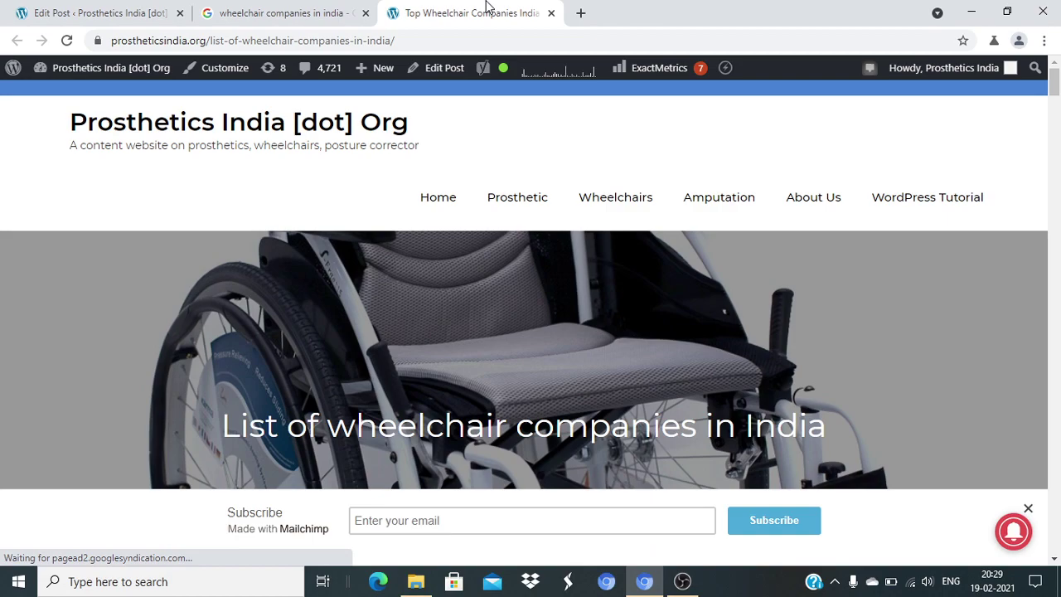
Return to the post editor and highlight the full title "List of wheelchair companies in India" to inspect it.
{"action": "left_click", "coordinate": [126, 7]}
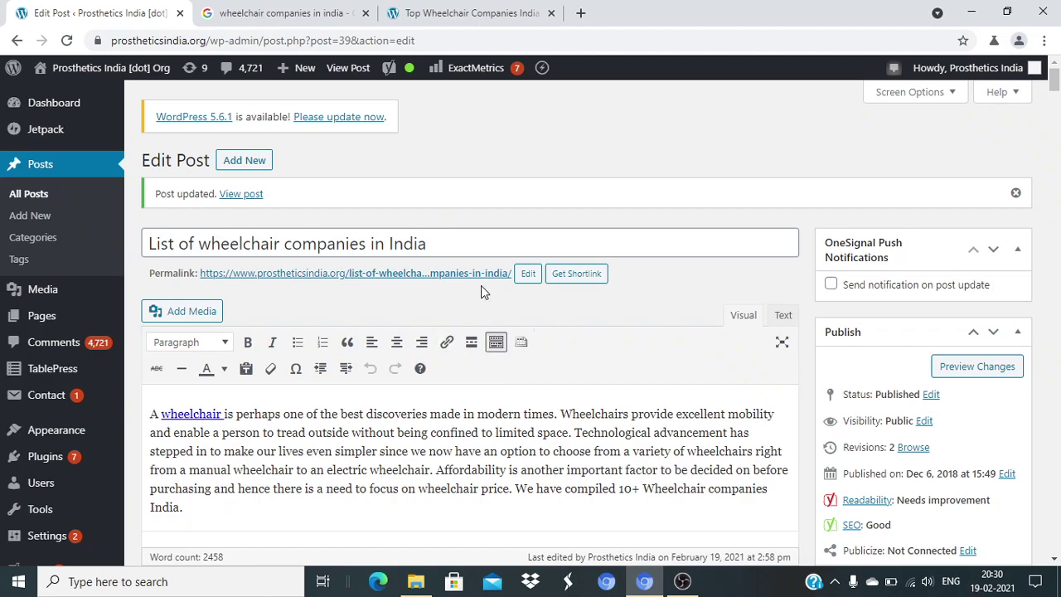
{"action": "double_click", "coordinate": [445, 251]}
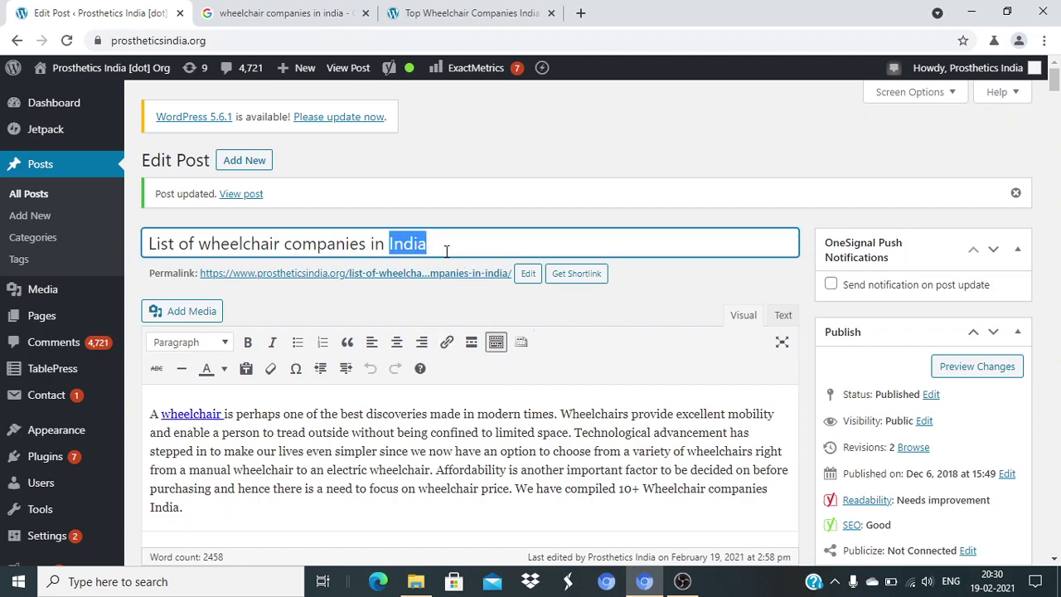
{"action": "left_click", "coordinate": [445, 251]}
{"action": "key", "text": "ctrl+a"}
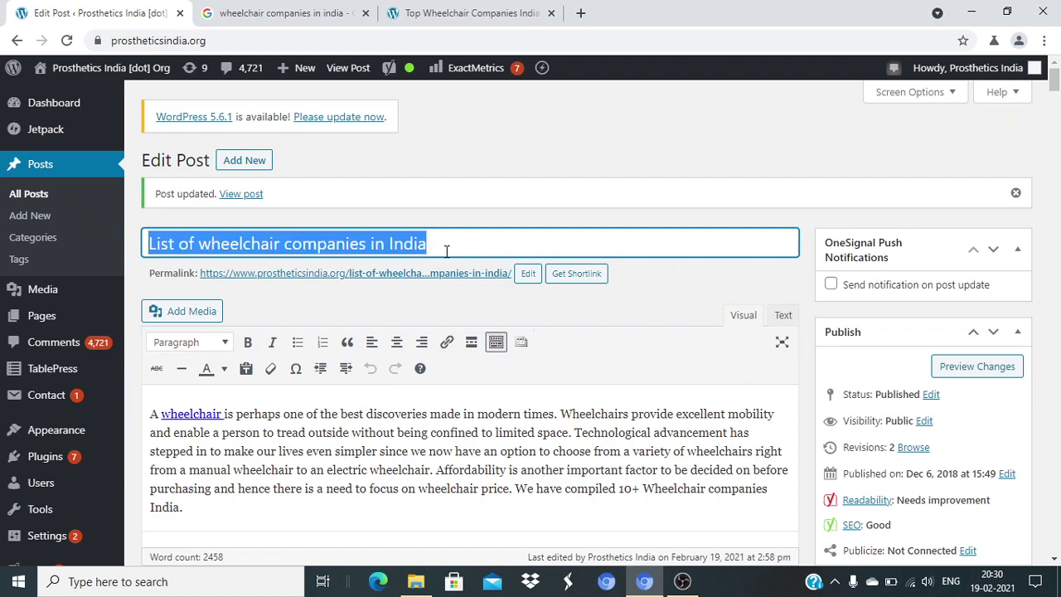
{"action": "left_click", "coordinate": [673, 314]}
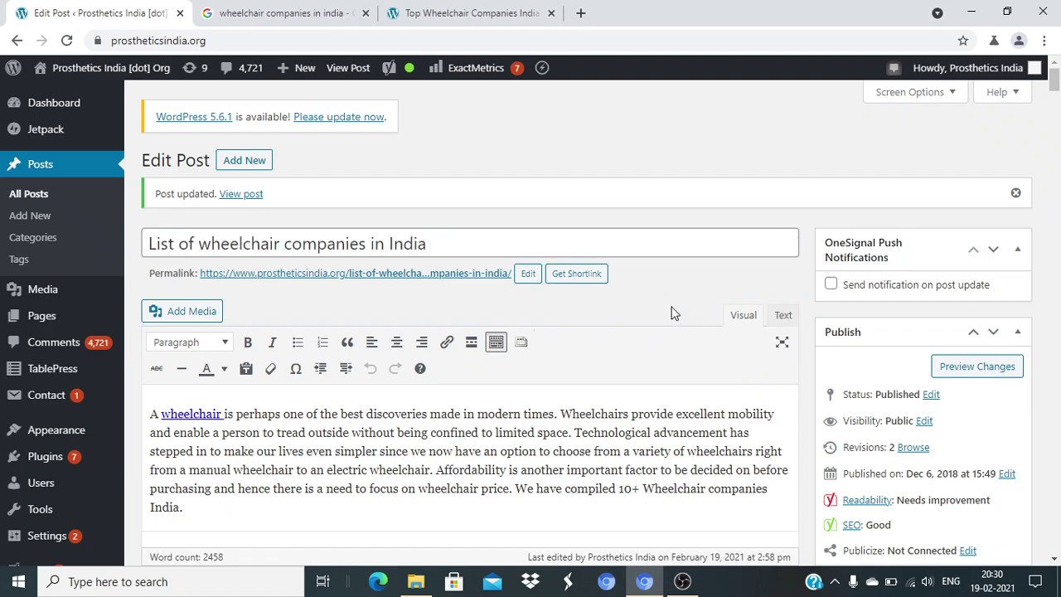
Open the post's permalink slug for editing and highlight its "wheelchair-companies-in-india" part.
{"action": "left_click", "coordinate": [528, 273]}
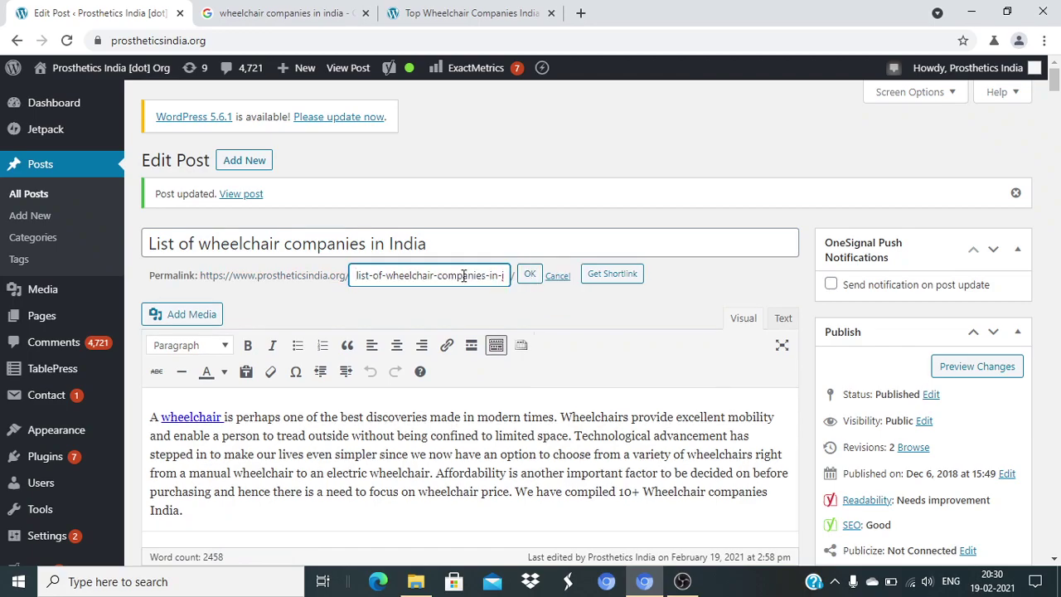
{"action": "key", "text": "End"}
{"action": "key", "text": "ctrl+Left"}
{"action": "key", "text": "ctrl+Left"}
{"action": "key", "text": "ctrl+Left"}
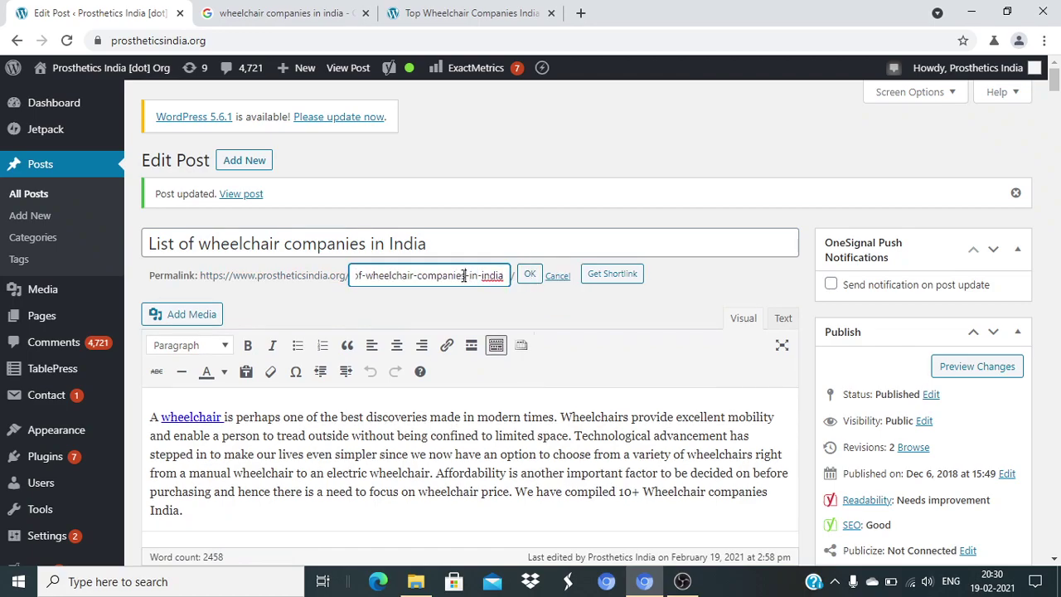
{"action": "key", "text": "shift+End"}
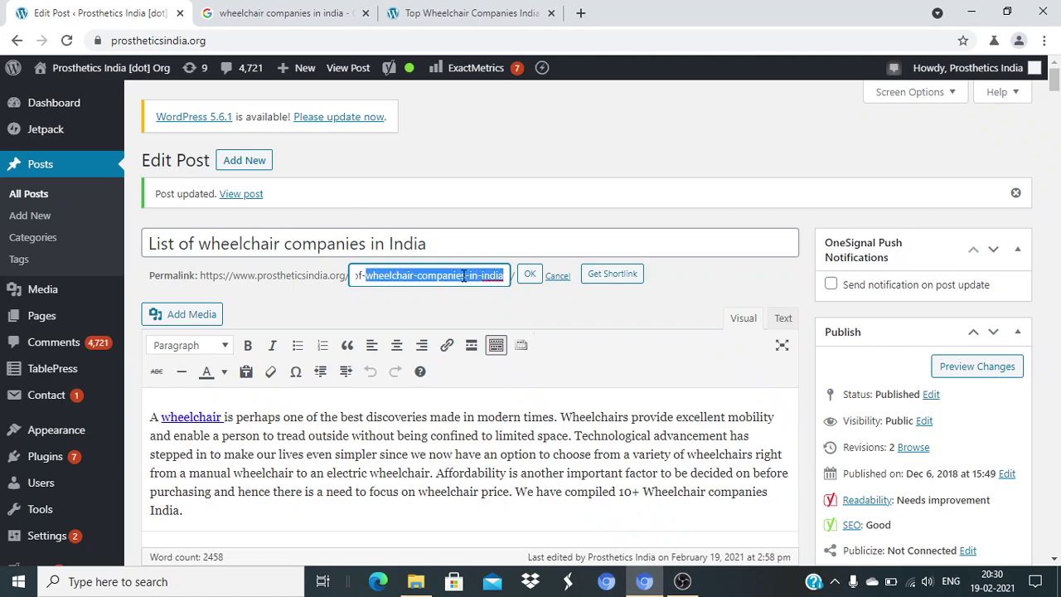
{"action": "key", "text": "Right"}
{"action": "key", "text": "Home"}
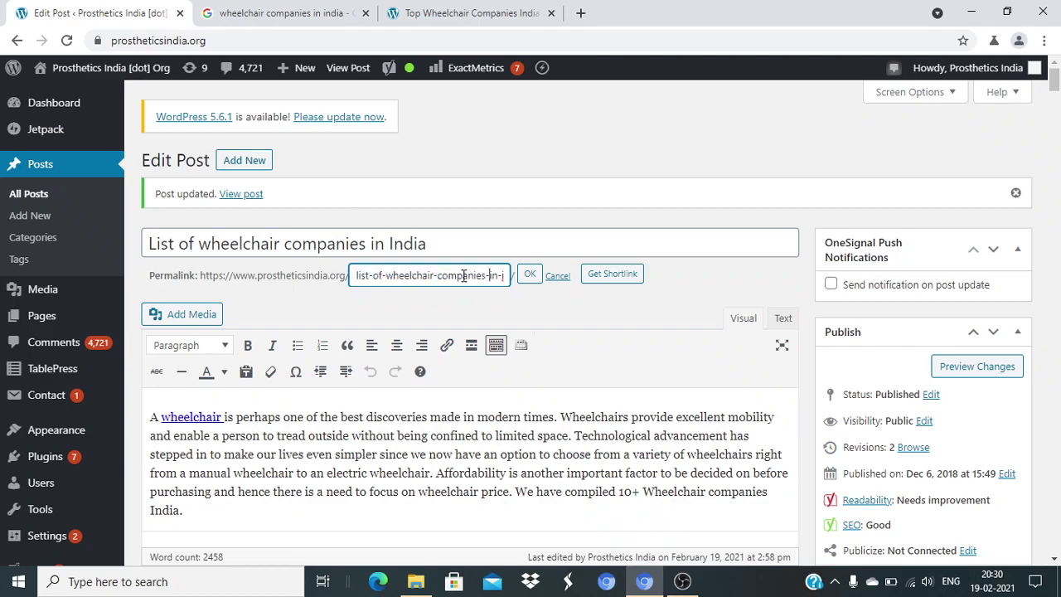
{"action": "key", "text": "End"}
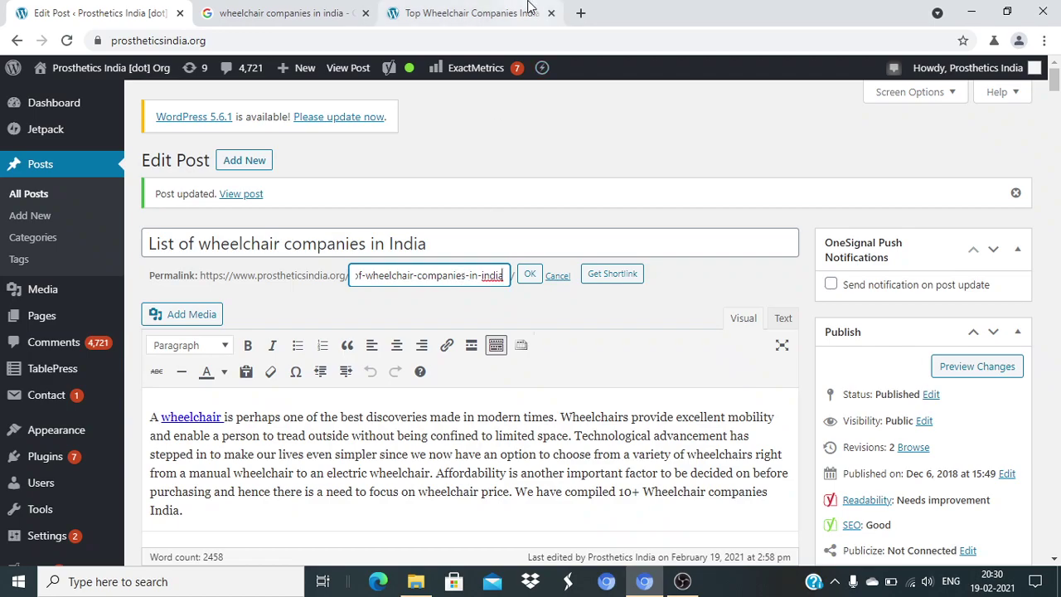
{"action": "left_click", "coordinate": [711, 296]}
Highlight the slug in the published article's web address, and close the slug editing in the post editor.
{"action": "left_click", "coordinate": [489, 10]}
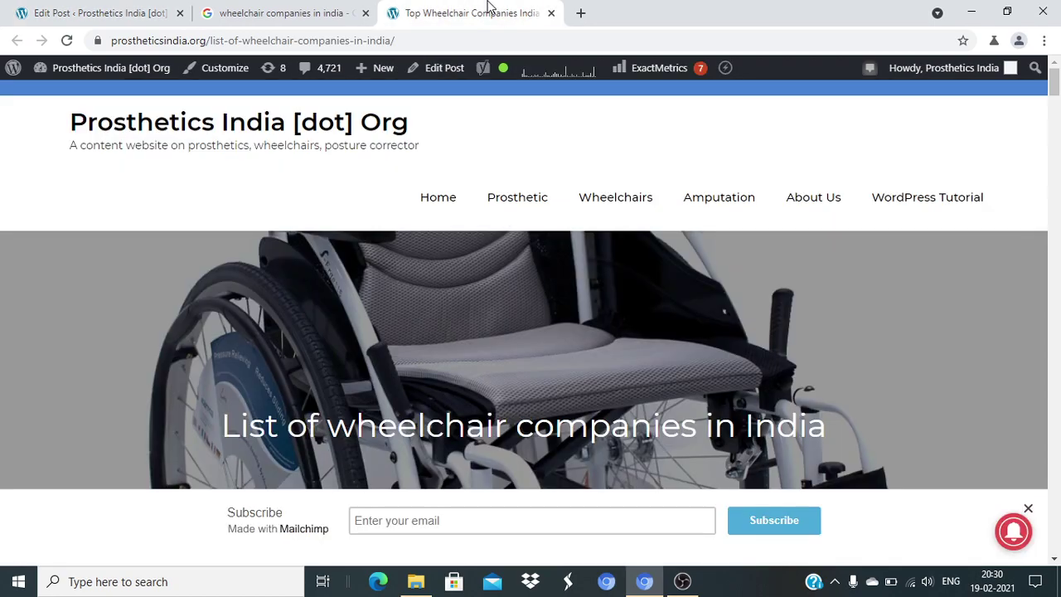
{"action": "left_click_drag", "start_coordinate": [270, 40], "coordinate": [456, 39]}
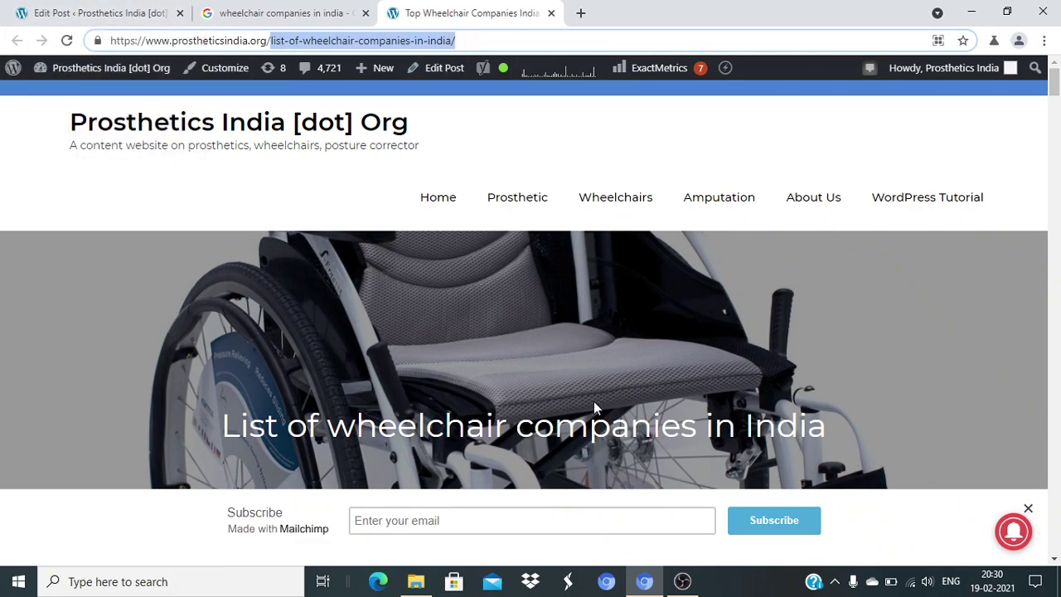
{"action": "left_click", "coordinate": [73, 10]}
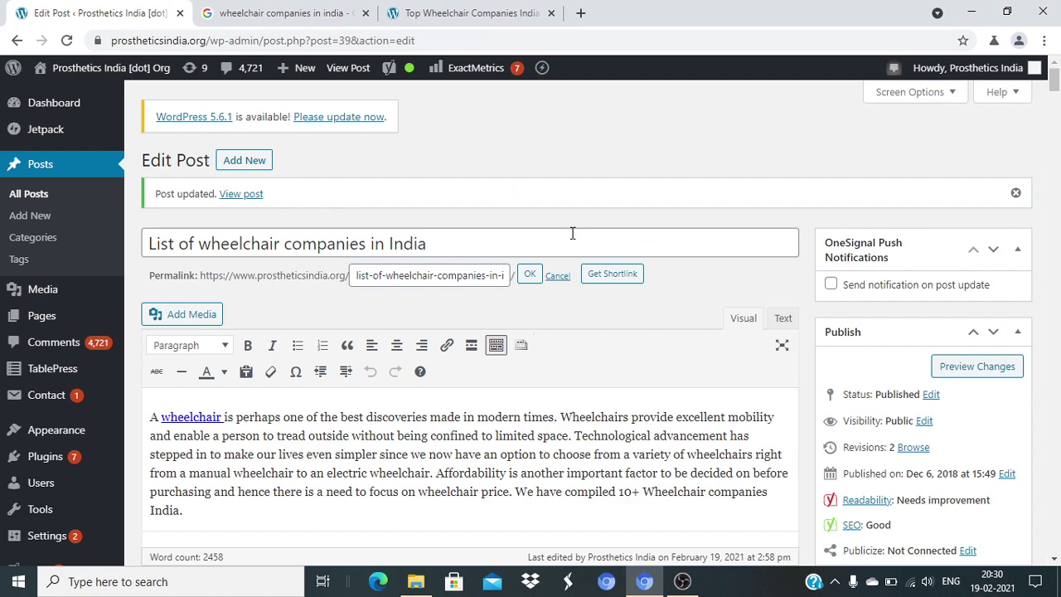
{"action": "left_click", "coordinate": [529, 274]}
{"action": "mouse_move", "coordinate": [403, 73]}
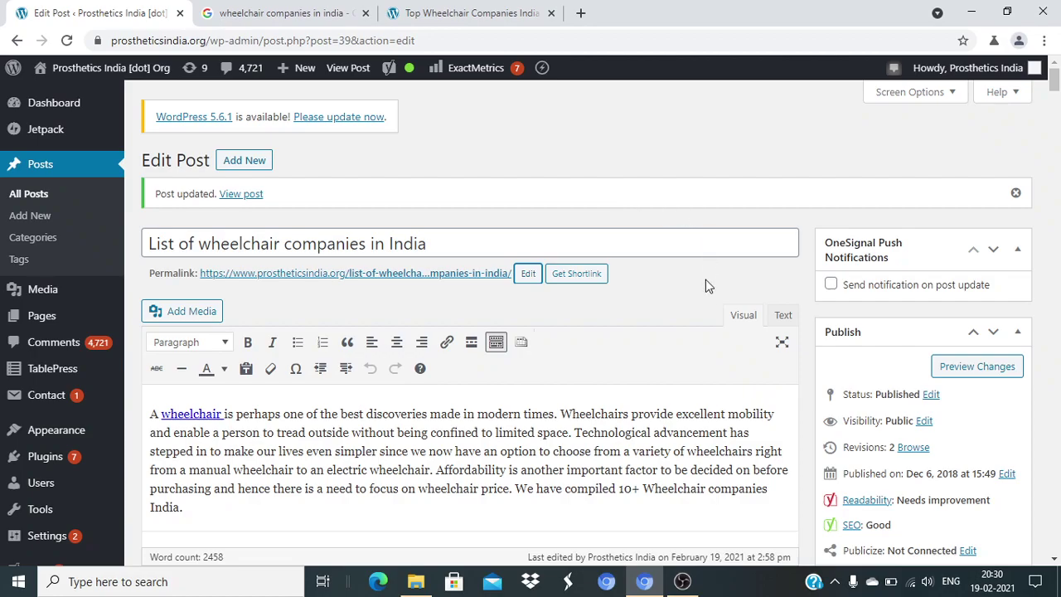
Examine the post's readability and SEO ratings and read through the company sections in the article body.
{"action": "scroll", "coordinate": [926, 516], "scroll_direction": "down", "scroll_amount": 1}
{"action": "scroll", "coordinate": [927, 515], "scroll_direction": "down", "scroll_amount": 1}
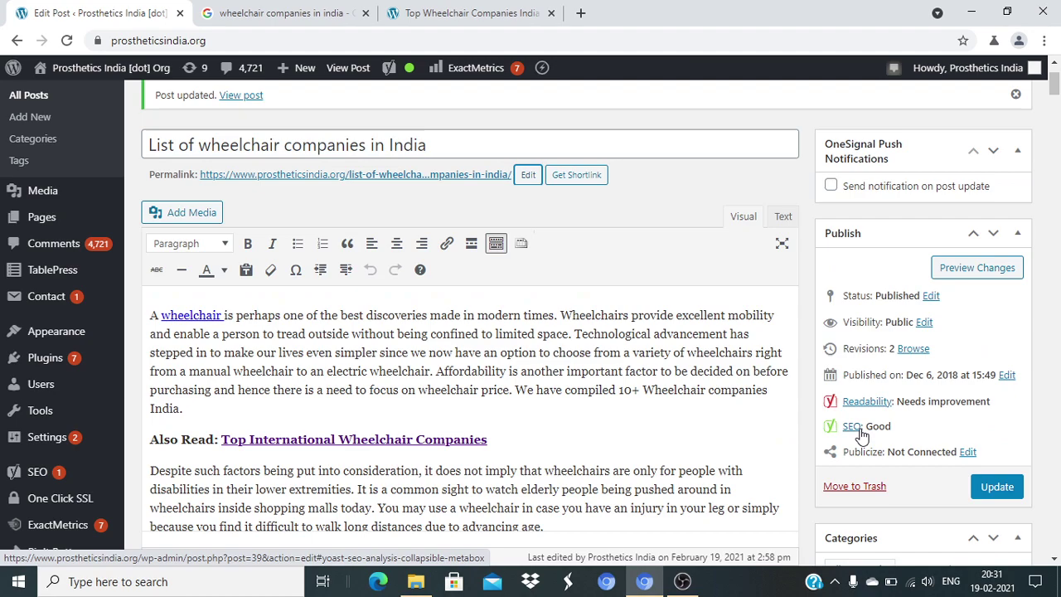
{"action": "left_click", "coordinate": [592, 357]}
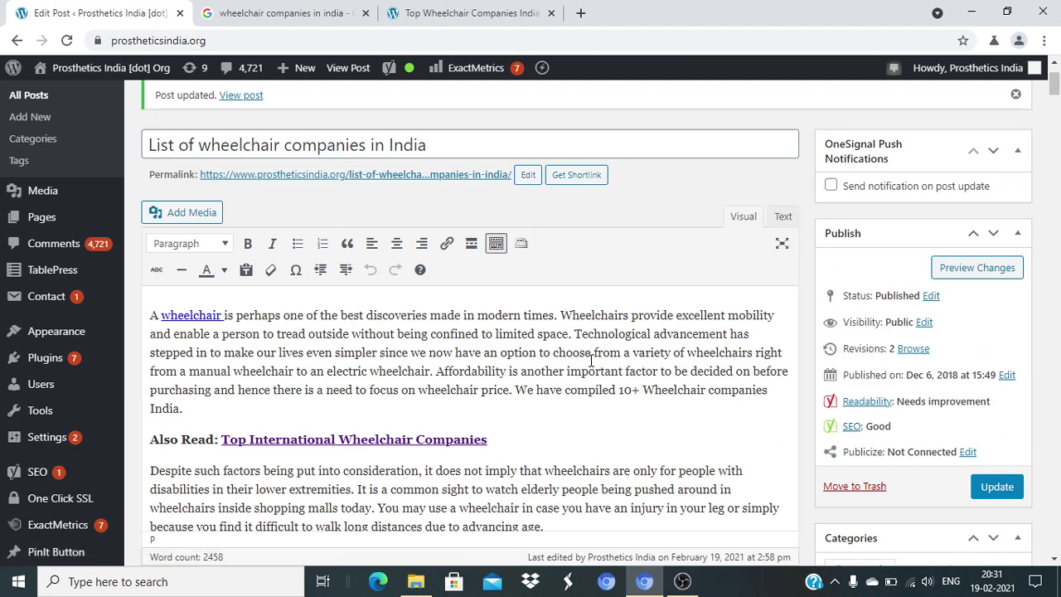
{"action": "scroll", "coordinate": [591, 358], "scroll_direction": "down", "scroll_amount": 20}
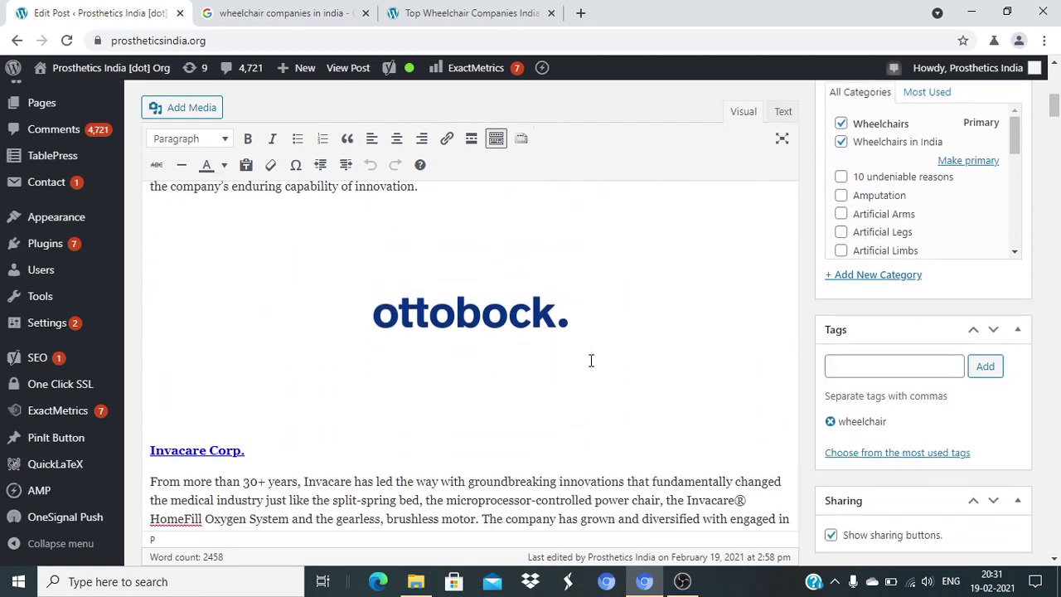
{"action": "scroll", "coordinate": [592, 358], "scroll_direction": "down", "scroll_amount": 20}
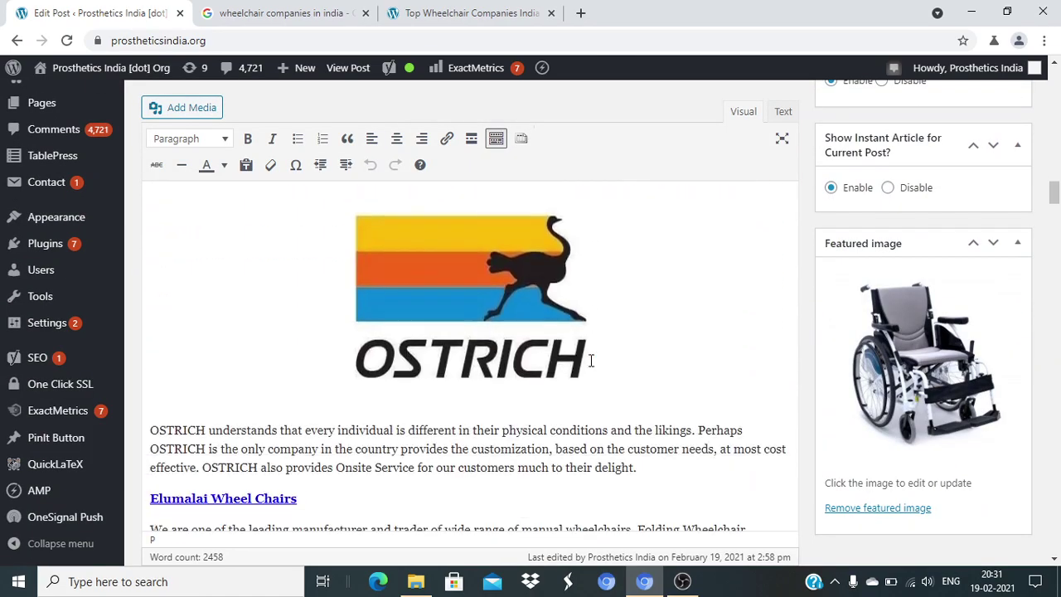
{"action": "scroll", "coordinate": [592, 360], "scroll_direction": "down", "scroll_amount": 20}
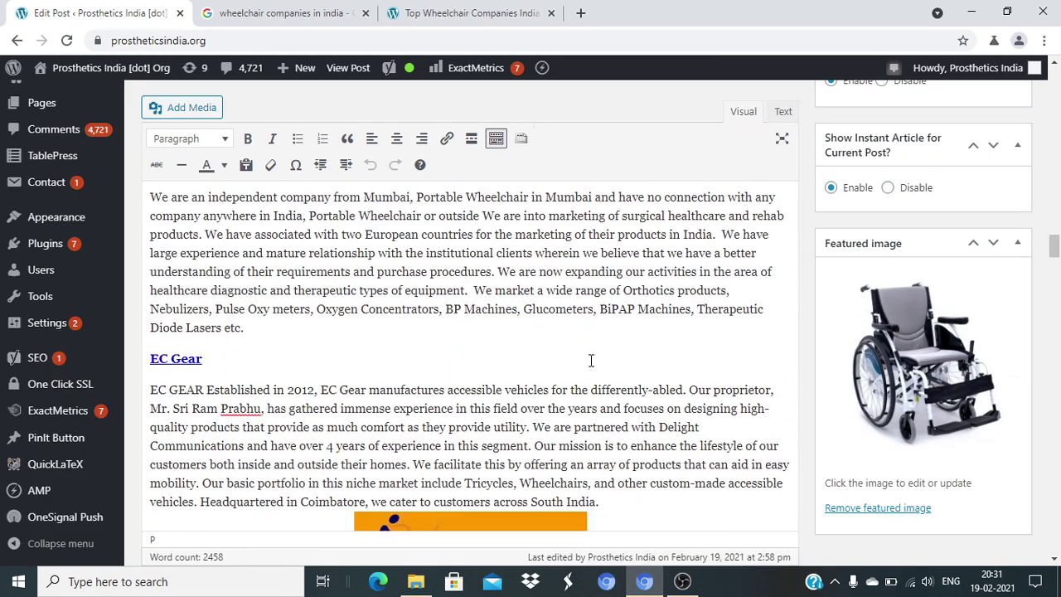
{"action": "scroll", "coordinate": [592, 360], "scroll_direction": "down", "scroll_amount": 3}
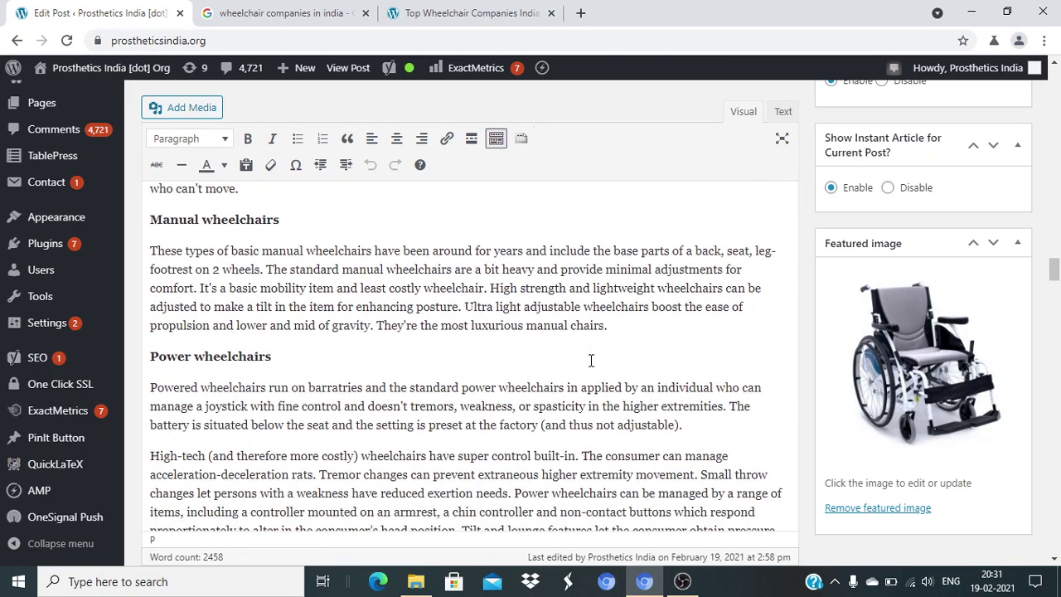
{"action": "scroll", "coordinate": [592, 359], "scroll_direction": "up", "scroll_amount": 5}
{"action": "scroll", "coordinate": [591, 360], "scroll_direction": "up", "scroll_amount": 15}
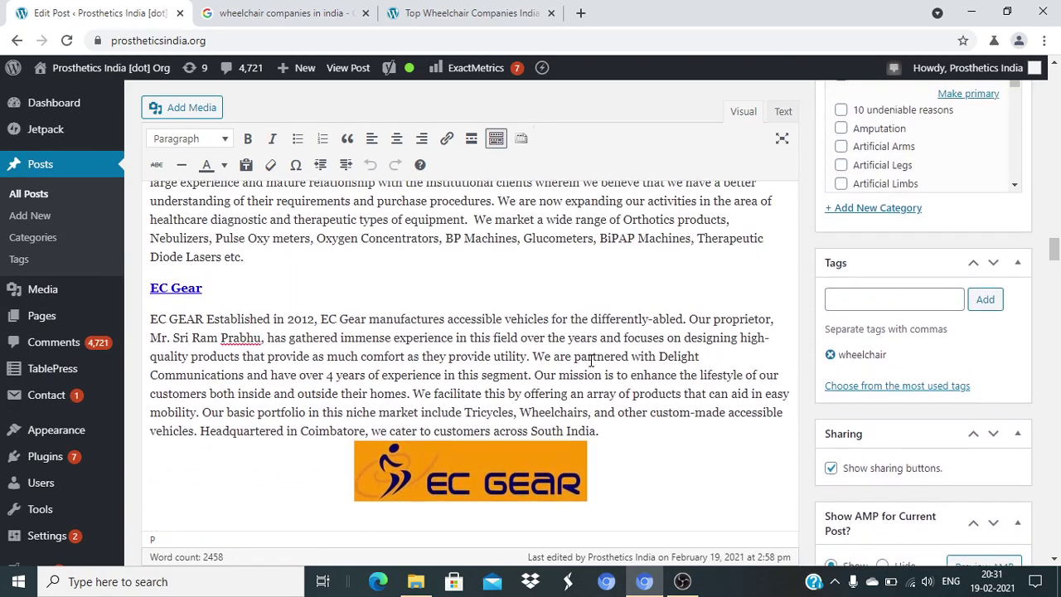
{"action": "scroll", "coordinate": [591, 359], "scroll_direction": "up", "scroll_amount": 5}
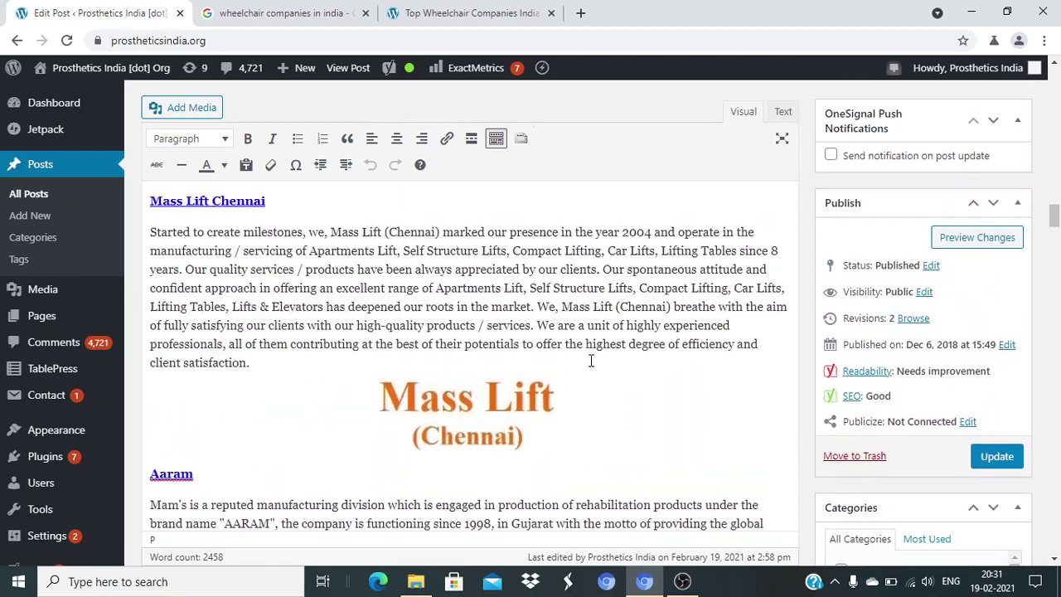
{"action": "scroll", "coordinate": [591, 360], "scroll_direction": "down", "scroll_amount": 6}
{"action": "scroll", "coordinate": [591, 359], "scroll_direction": "down", "scroll_amount": 12}
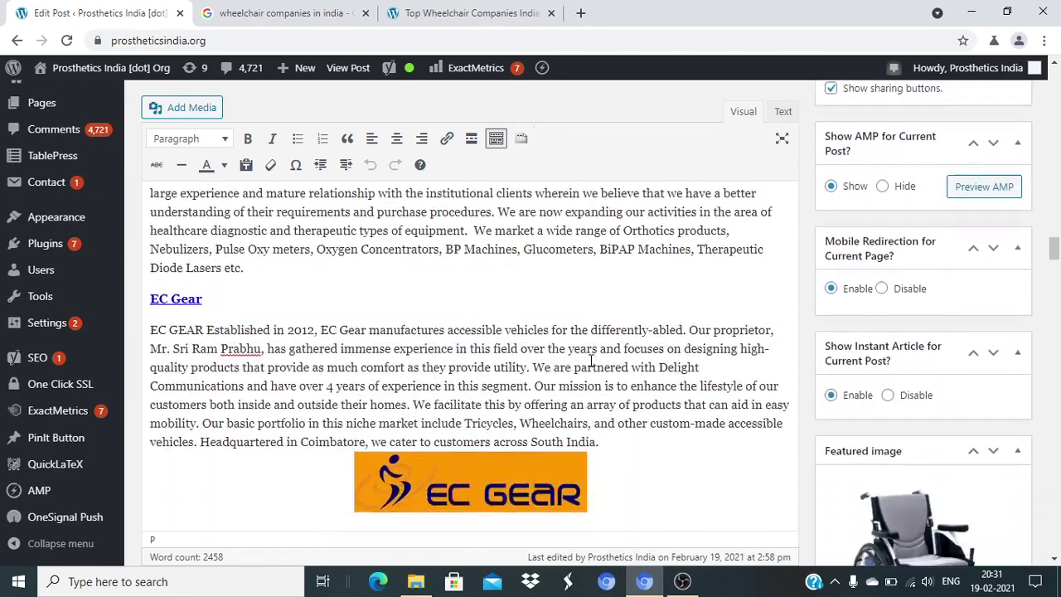
Highlight the subheadings "Types of Wheelchairs" and "Different types of Wheelchairs:" below the EC Gear section to inspect them.
{"action": "scroll", "coordinate": [591, 360], "scroll_direction": "up", "scroll_amount": 2}
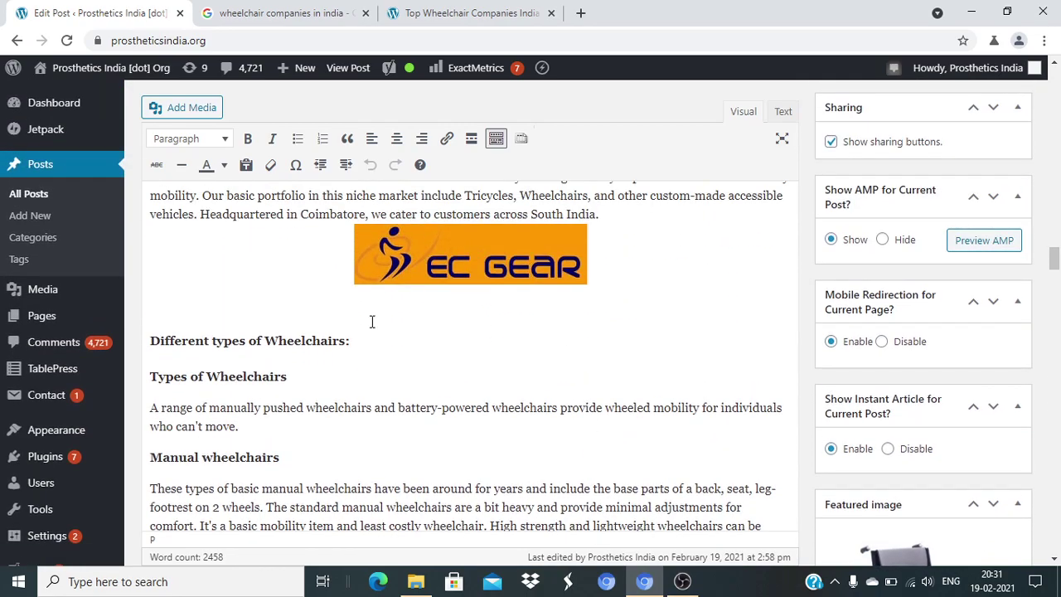
{"action": "triple_click", "coordinate": [203, 378]}
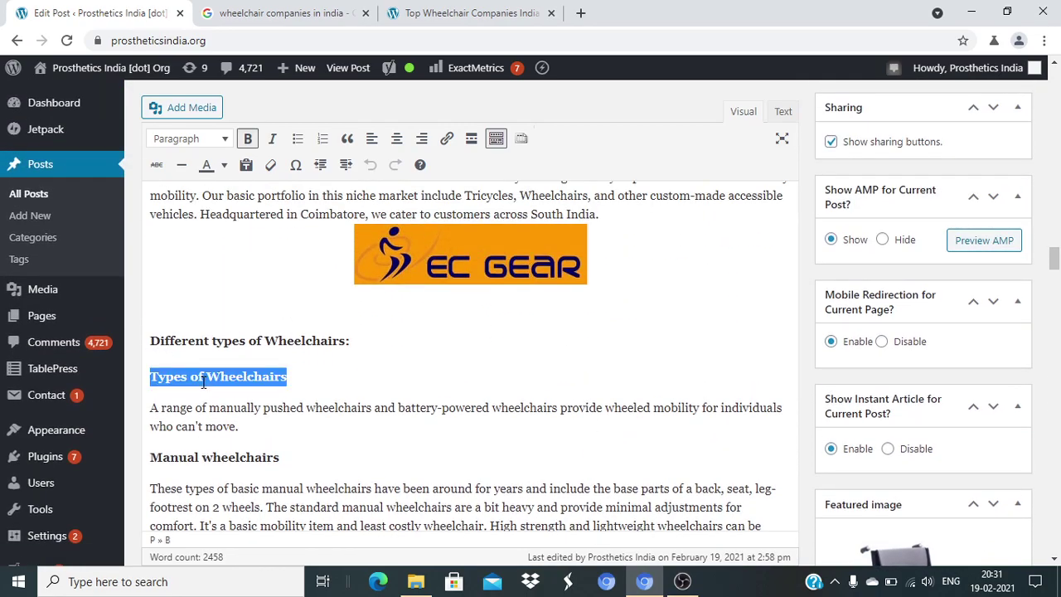
{"action": "triple_click", "coordinate": [236, 339]}
{"action": "left_click", "coordinate": [355, 441]}
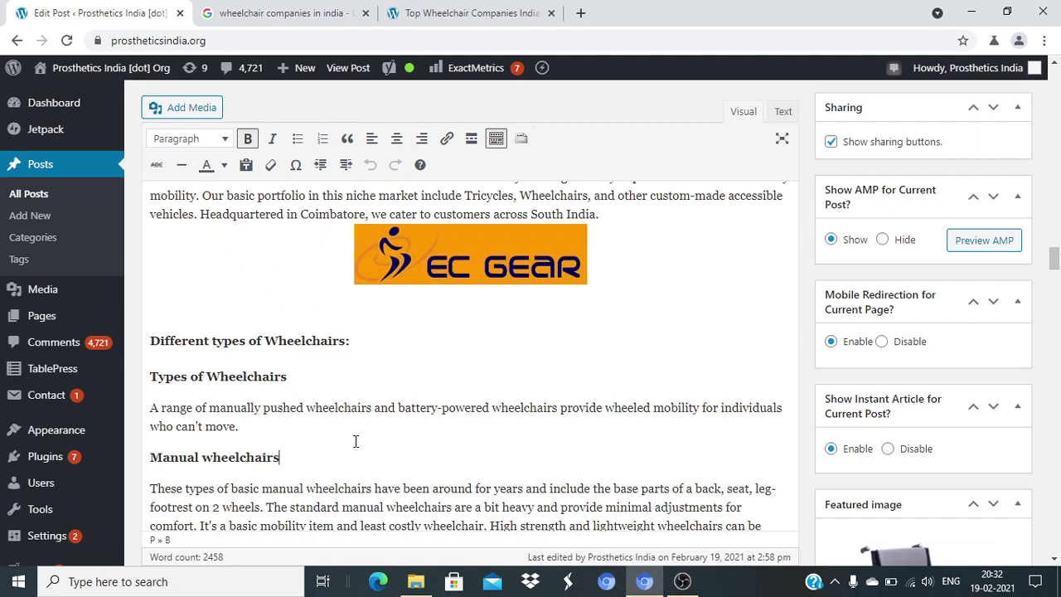
Examine the remaining article sections through the closing sentence and the Yoast SEO focus keyphrase settings.
{"action": "scroll", "coordinate": [355, 440], "scroll_direction": "up", "scroll_amount": 2}
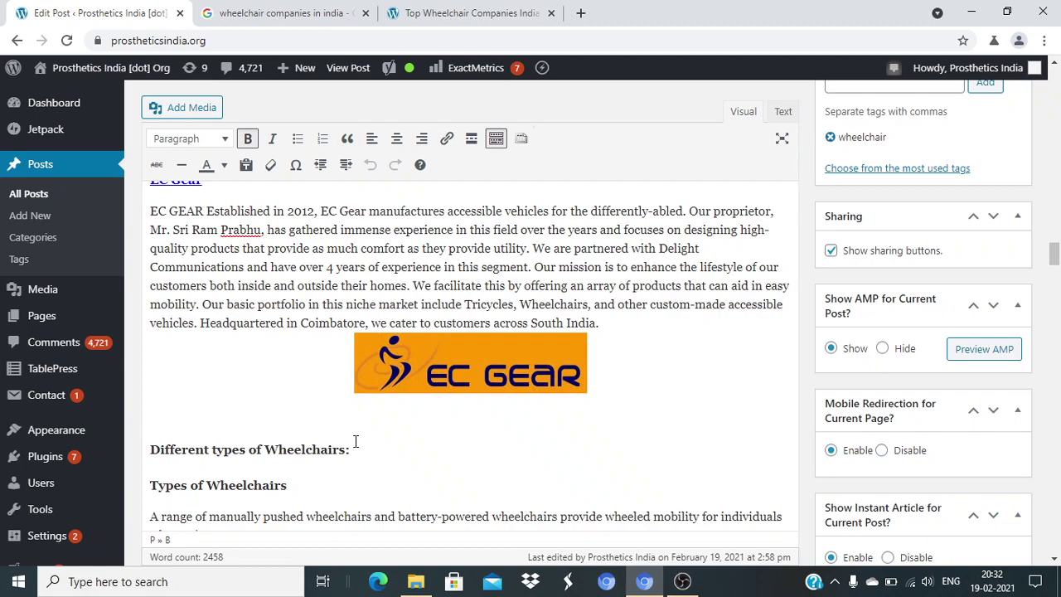
{"action": "scroll", "coordinate": [355, 441], "scroll_direction": "down", "scroll_amount": 5}
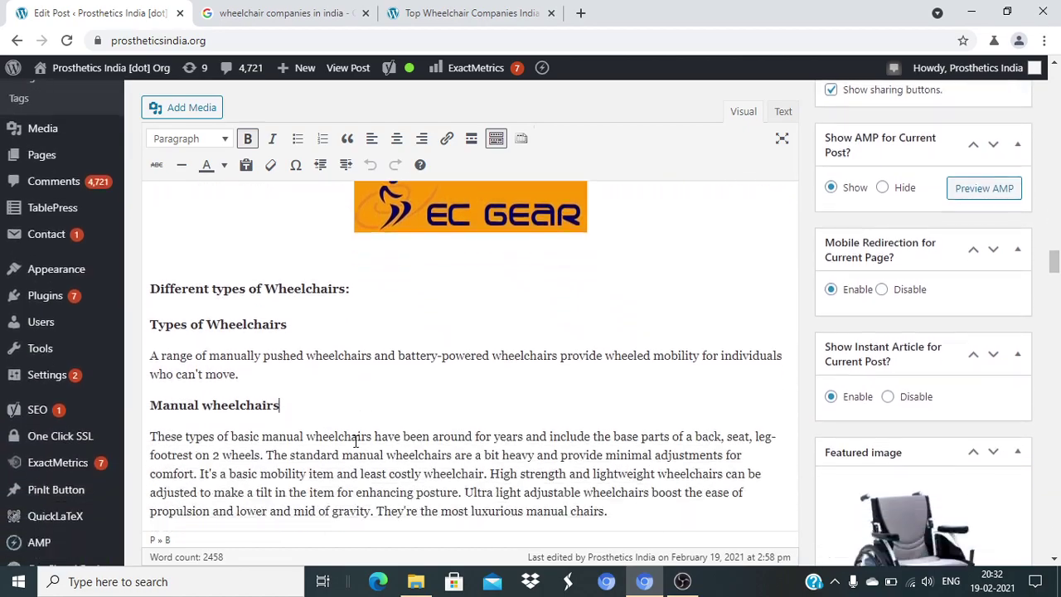
{"action": "scroll", "coordinate": [356, 441], "scroll_direction": "down", "scroll_amount": 1}
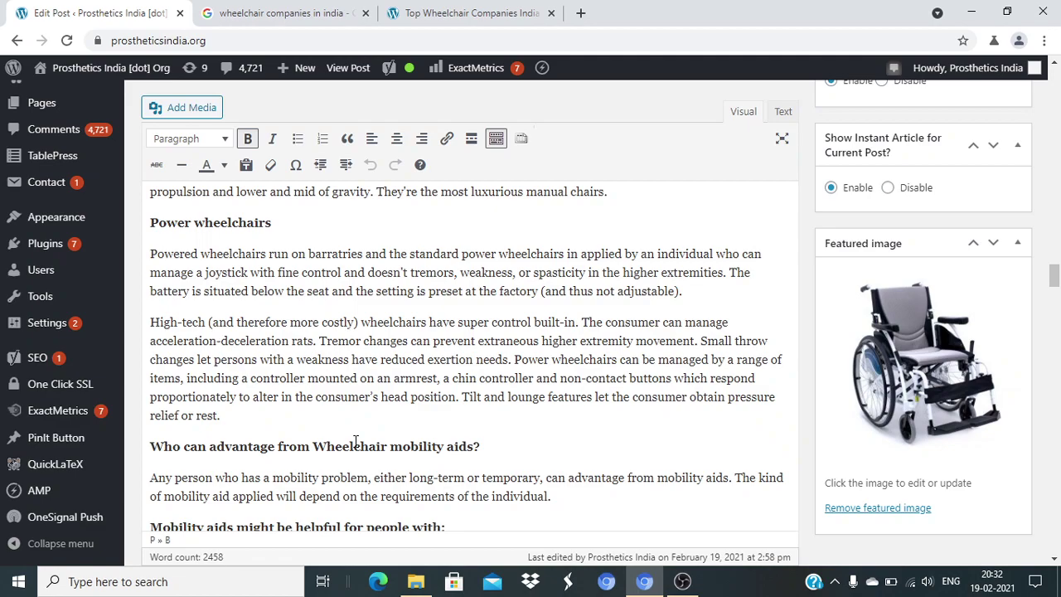
{"action": "scroll", "coordinate": [354, 441], "scroll_direction": "down", "scroll_amount": 10}
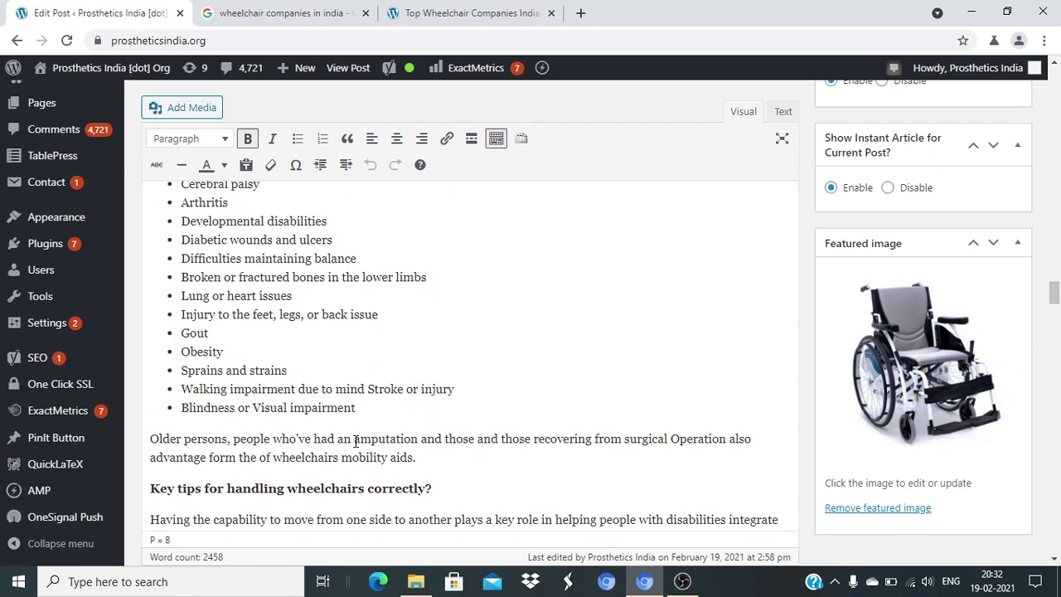
{"action": "scroll", "coordinate": [355, 441], "scroll_direction": "down", "scroll_amount": 10}
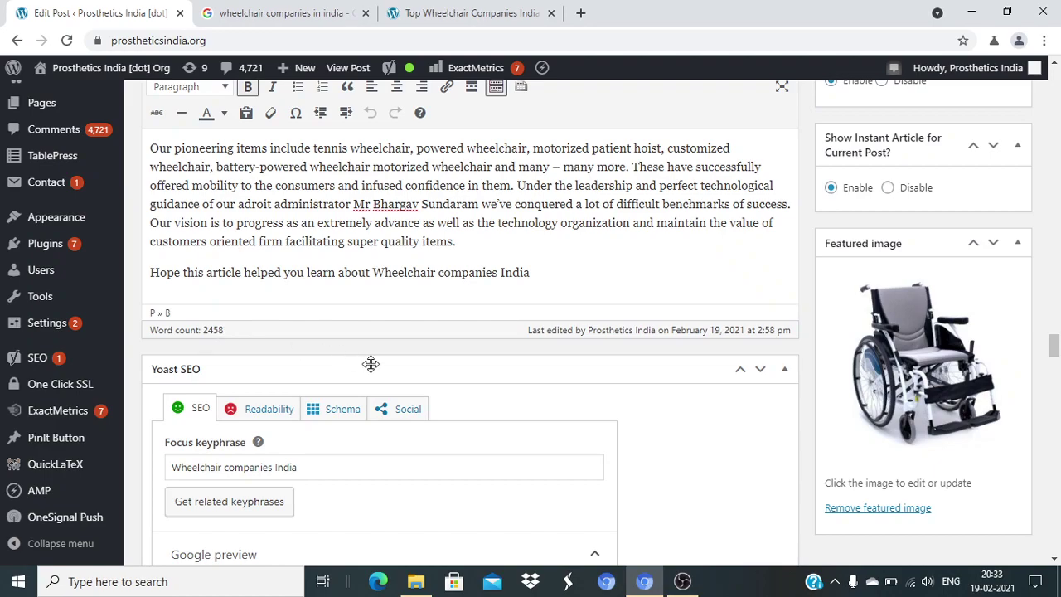
{"action": "scroll", "coordinate": [505, 415], "scroll_direction": "down", "scroll_amount": 1}
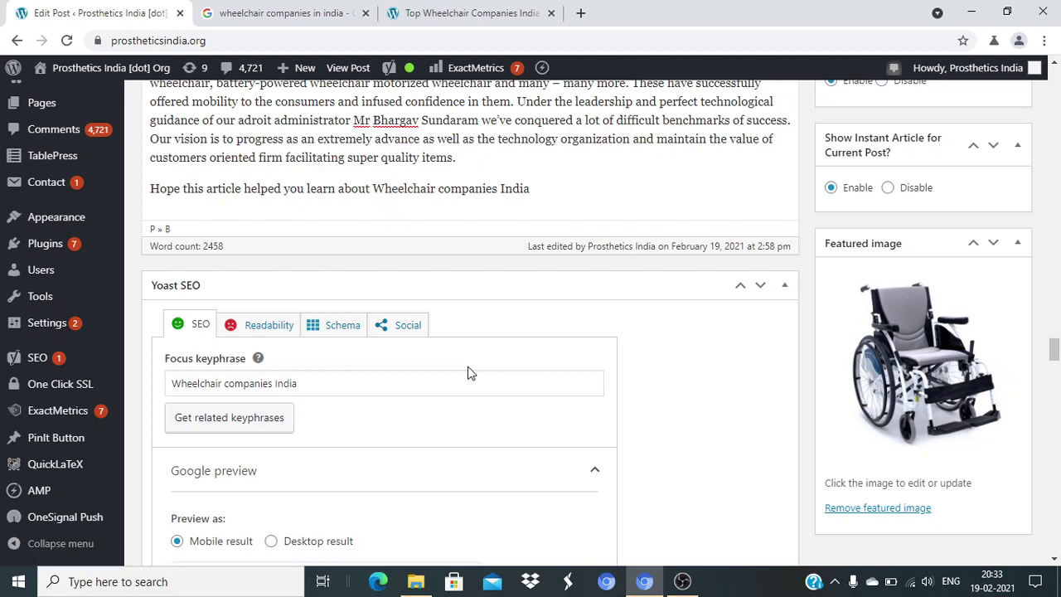
Copy the Yoast focus keyphrase, clear it and enter "posture corrector" as a trial keyphrase.
{"action": "left_click", "coordinate": [435, 374]}
{"action": "key", "text": "ctrl+a"}
{"action": "key", "text": "ctrl+c"}
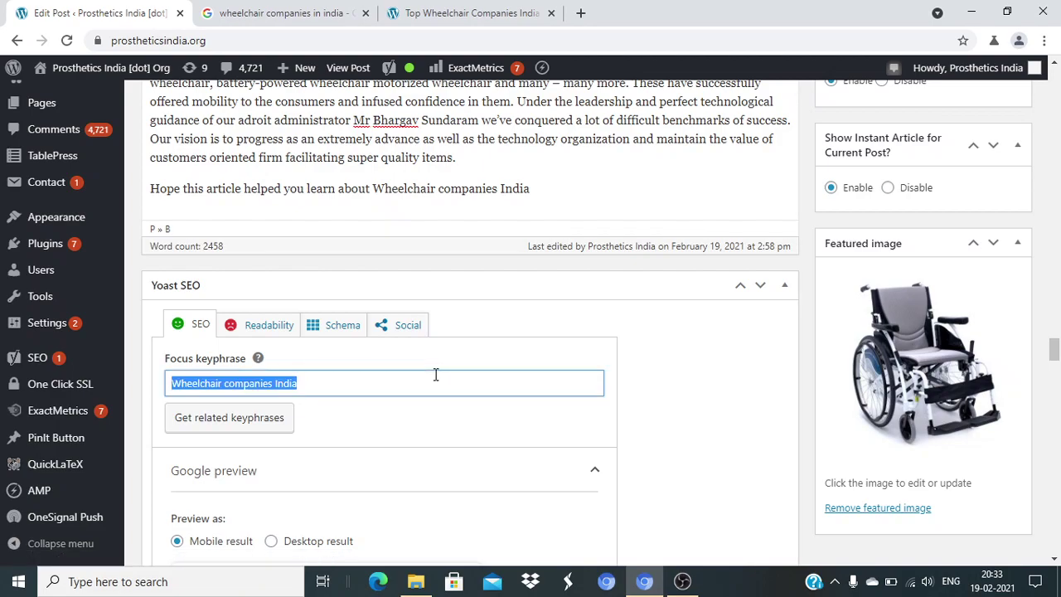
{"action": "key", "text": "BackSpace"}
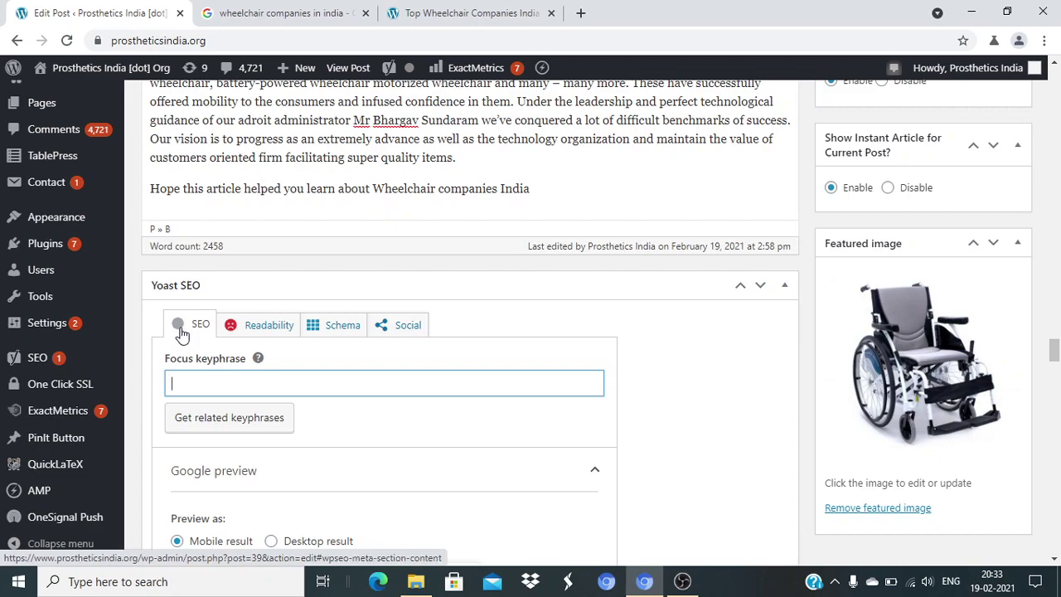
{"action": "type", "text": "pros"}
{"action": "key", "text": "BackSpace"}
{"action": "key", "text": "BackSpace"}
{"action": "key", "text": "BackSpace"}
{"action": "type", "text": "osture"}
{"action": "key", "text": "BackSpace"}
{"action": "key", "text": "BackSpace"}
{"action": "type", "text": "re corrector"}
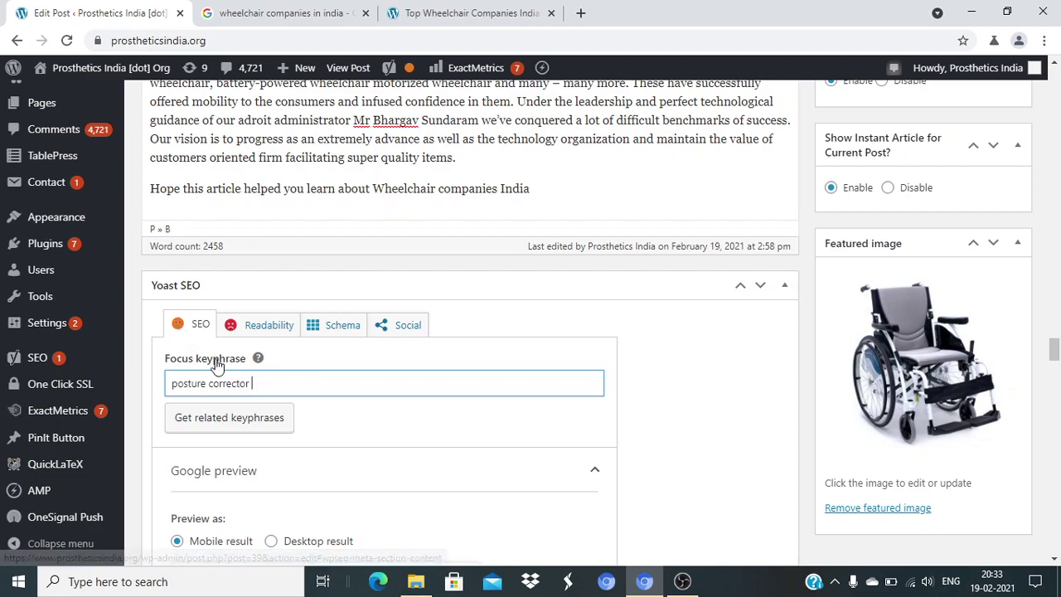
Replace the trial focus keyphrase with "cat exam" and check the post's SEO rating in the publish settings.
{"action": "key", "text": "ctrl+shift+Left"}
{"action": "key", "text": "BackSpace"}
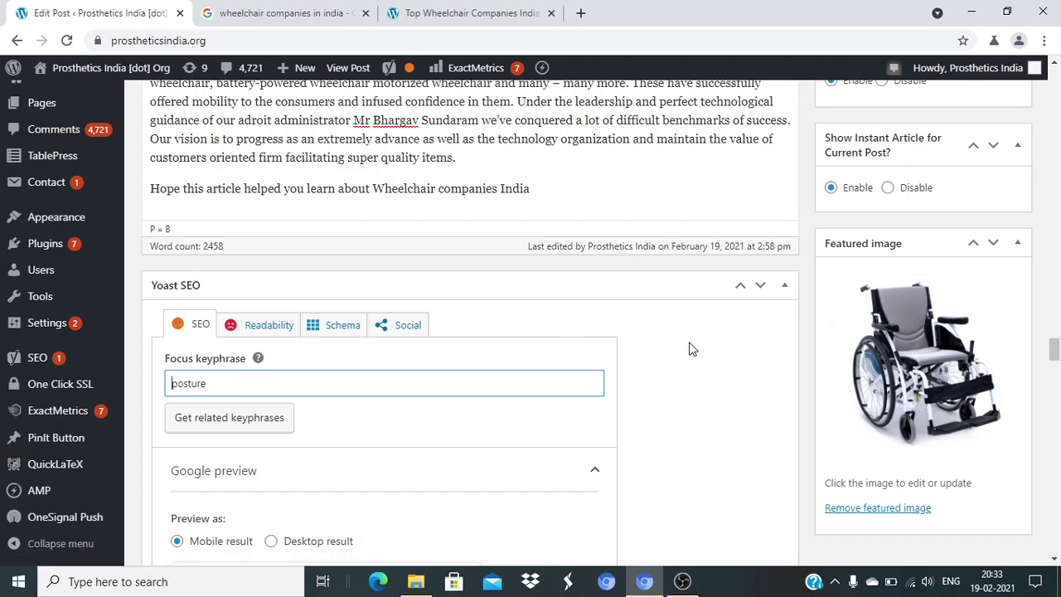
{"action": "type", "text": "cat exam"}
{"action": "key", "text": "shift+End"}
{"action": "key", "text": "BackSpace"}
{"action": "left_click", "coordinate": [692, 349]}
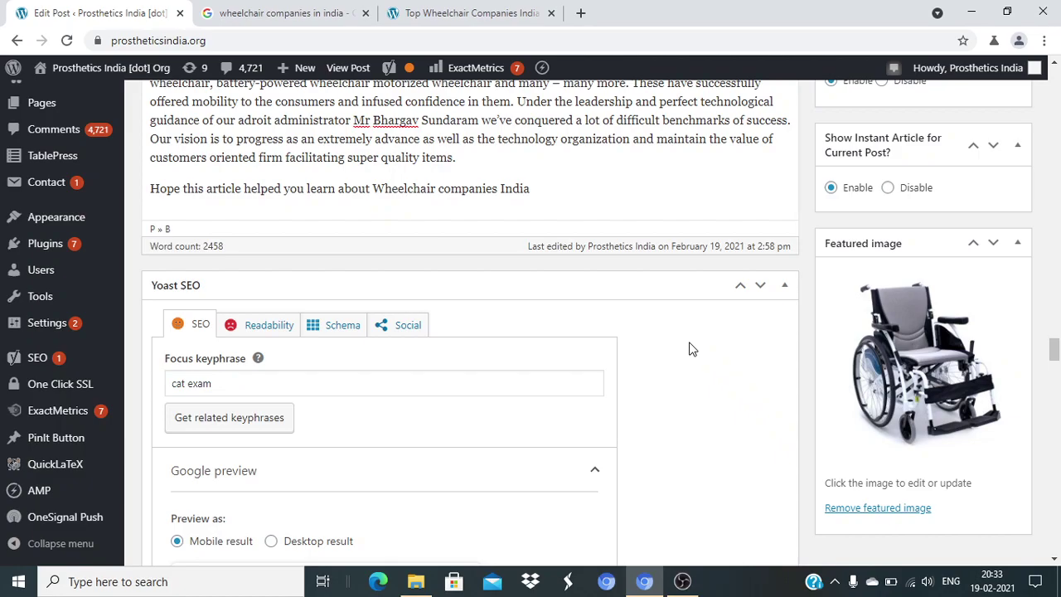
{"action": "scroll", "coordinate": [692, 349], "scroll_direction": "up", "scroll_amount": 10}
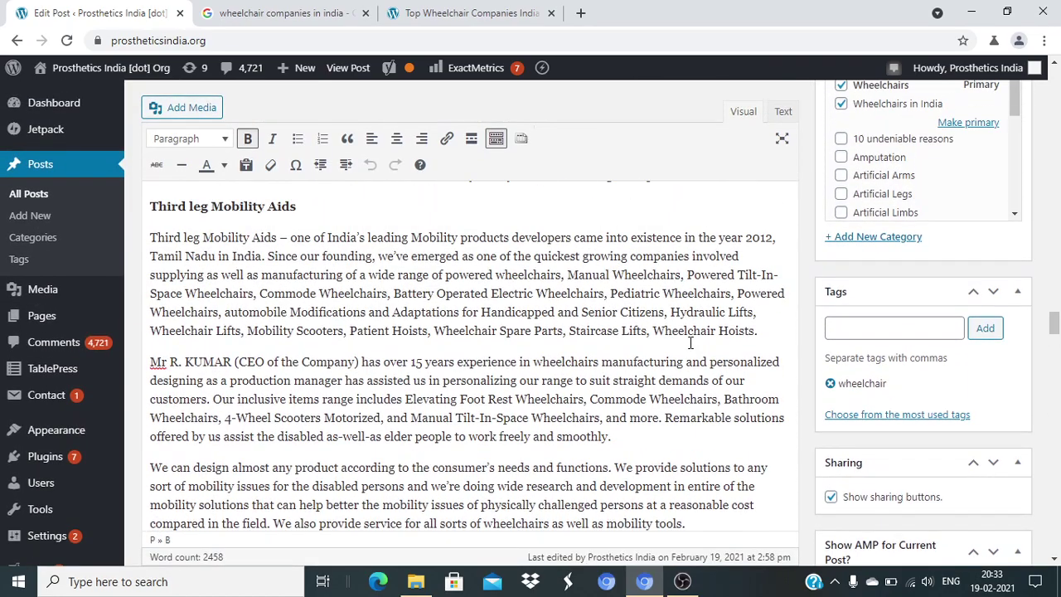
{"action": "scroll", "coordinate": [690, 342], "scroll_direction": "up", "scroll_amount": 3}
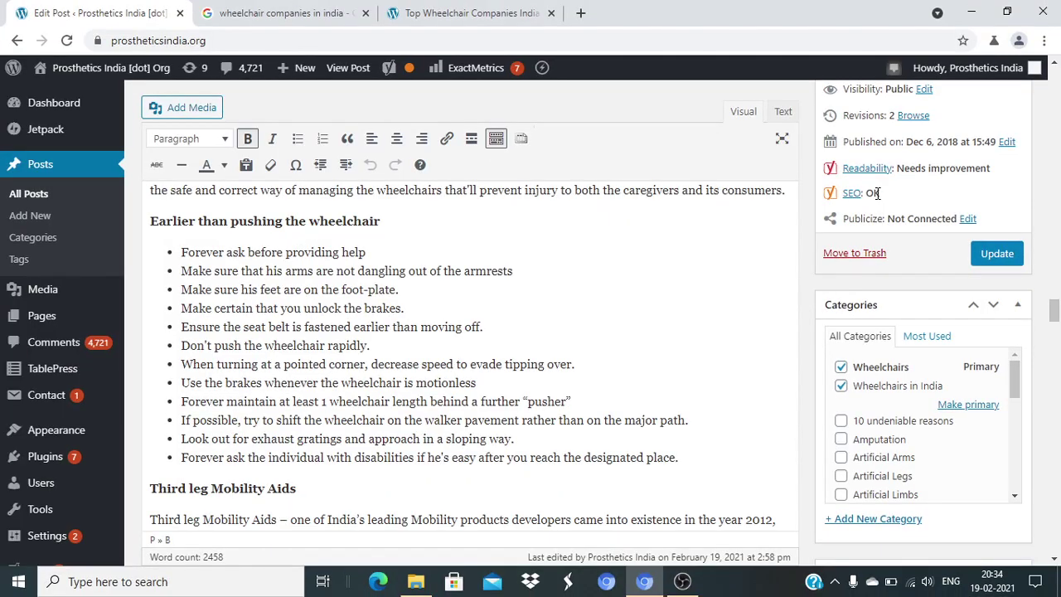
Restore the Yoast focus keyphrase to the copied text "Wheelchair companies India".
{"action": "scroll", "coordinate": [713, 307], "scroll_direction": "down", "scroll_amount": 10}
{"action": "scroll", "coordinate": [711, 309], "scroll_direction": "down", "scroll_amount": 15}
{"action": "scroll", "coordinate": [711, 311], "scroll_direction": "up", "scroll_amount": 2}
{"action": "left_click", "coordinate": [507, 188]}
{"action": "key", "text": "ctrl+a"}
{"action": "key", "text": "ctrl+v"}
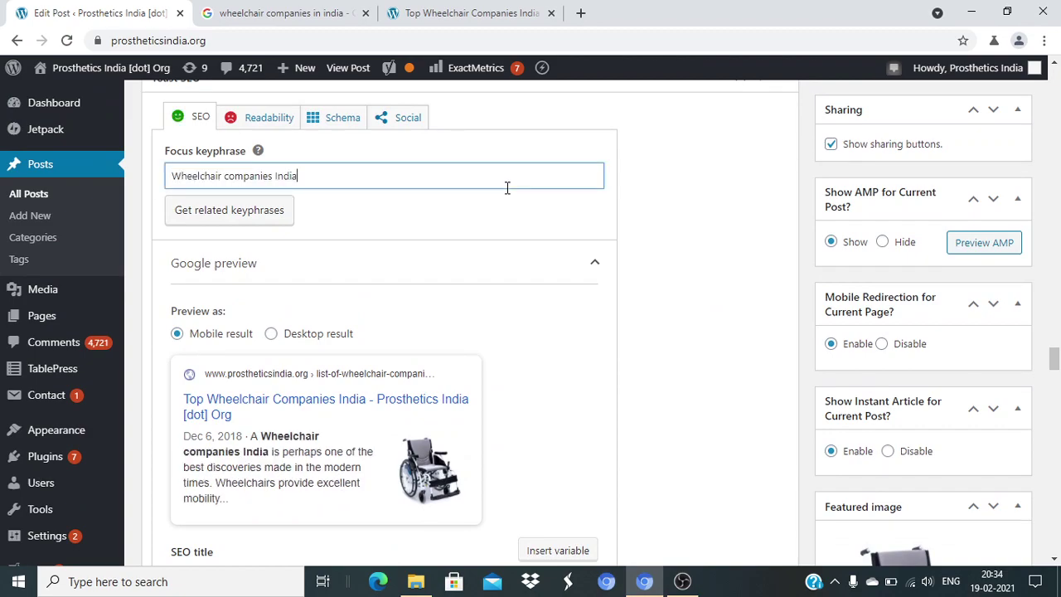
{"action": "left_click", "coordinate": [690, 231]}
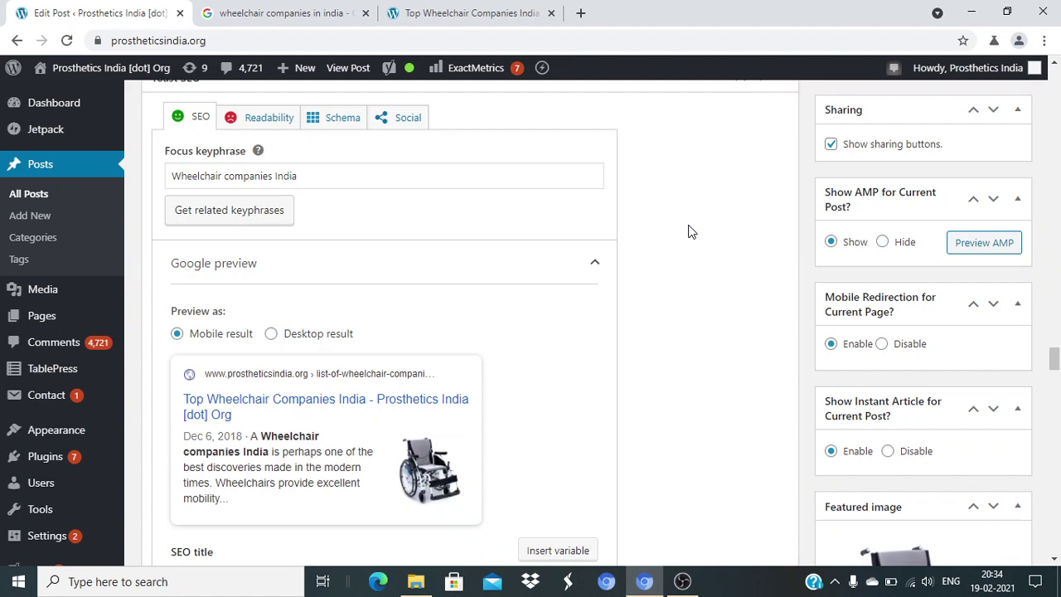
Highlight "Top Wheelchair Companies India" in the Yoast SEO title to inspect it.
{"action": "scroll", "coordinate": [716, 305], "scroll_direction": "down", "scroll_amount": 1}
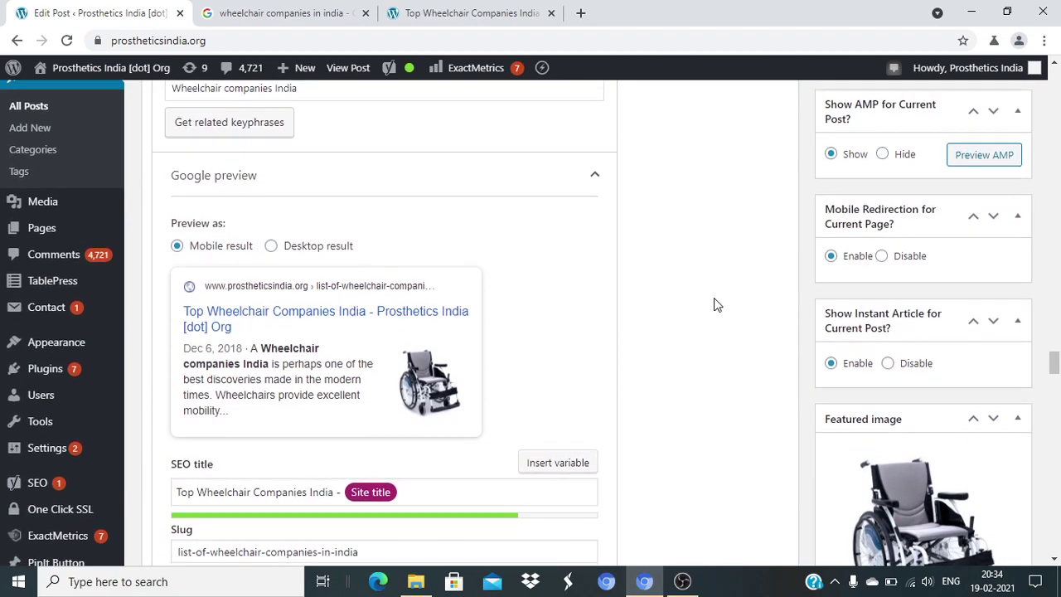
{"action": "scroll", "coordinate": [716, 305], "scroll_direction": "down", "scroll_amount": 2}
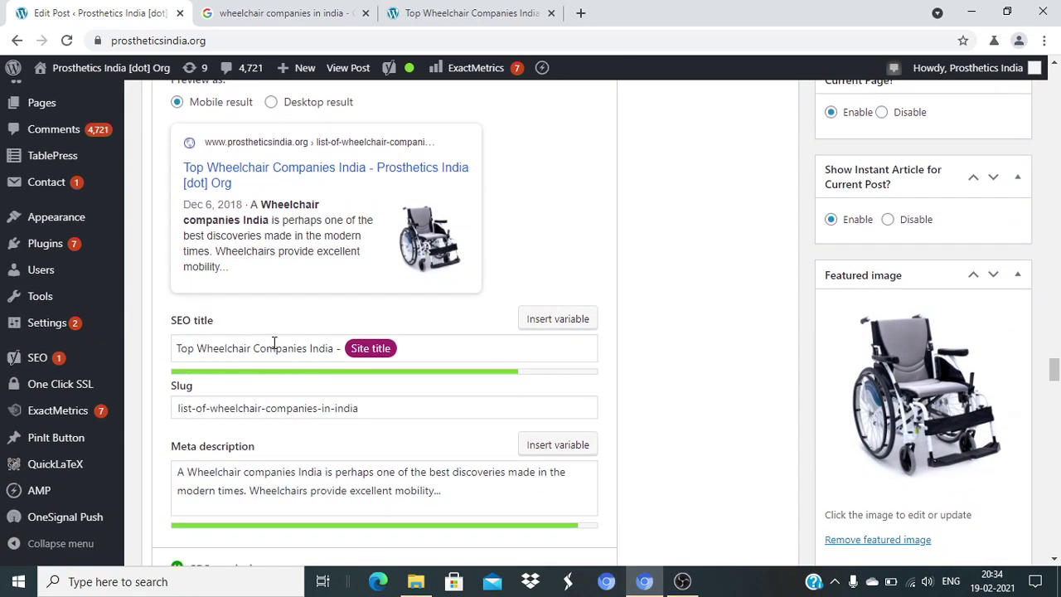
{"action": "double_click", "coordinate": [273, 343]}
{"action": "left_click", "coordinate": [326, 348]}
{"action": "key", "text": "shift+Home"}
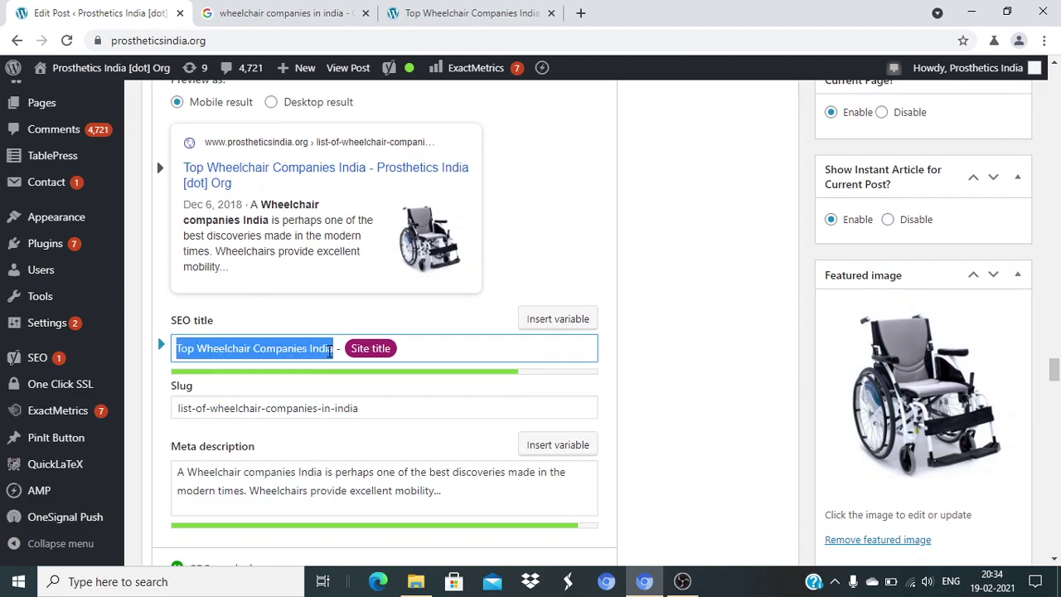
Remove the word "Top" from the start of the SEO title as a trial and put it back.
{"action": "key", "text": "Home"}
{"action": "key", "text": "ctrl+shift+Right"}
{"action": "key", "text": "ctrl+shift+Right"}
{"action": "key", "text": "ctrl+shift+Left"}
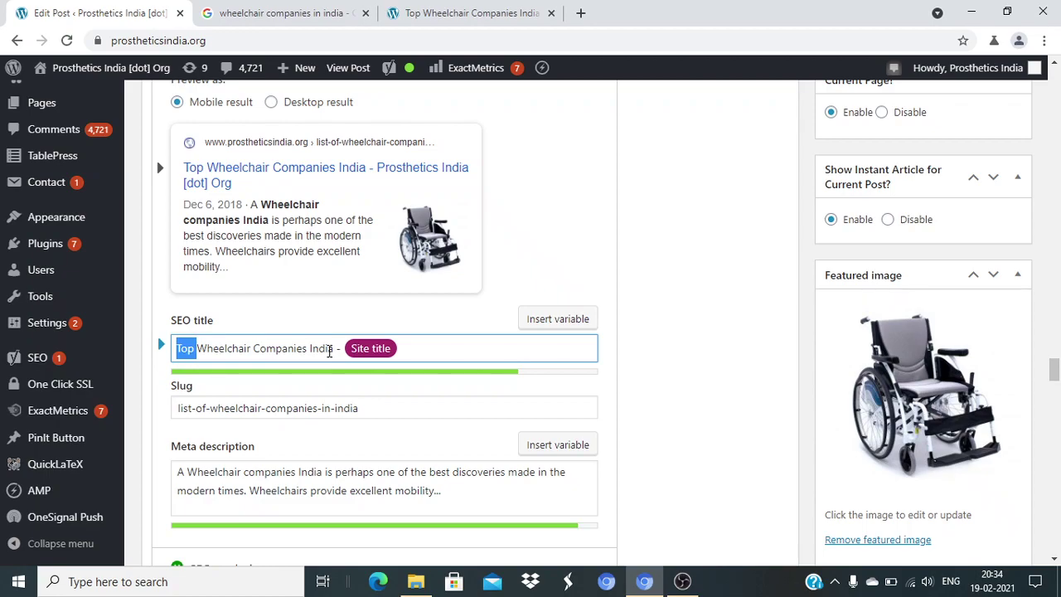
{"action": "key", "text": "Delete"}
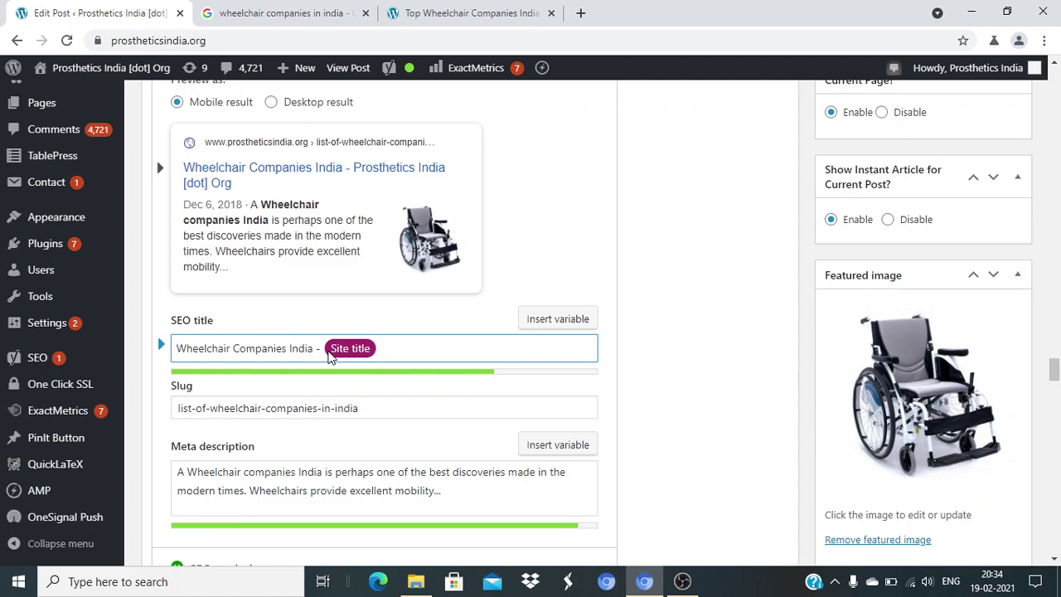
{"action": "type", "text": "Top"}
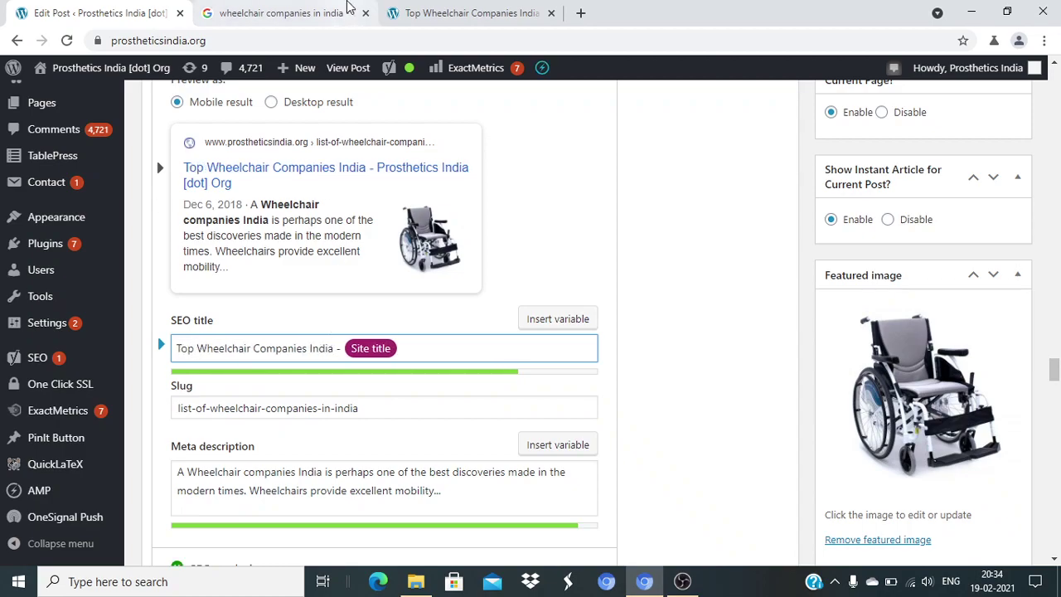
Examine the Google results for "wheelchair companies in india" to compare the ranking titles, and return to the post editor.
{"action": "left_click", "coordinate": [349, 8]}
{"action": "scroll", "coordinate": [675, 265], "scroll_direction": "down", "scroll_amount": 8}
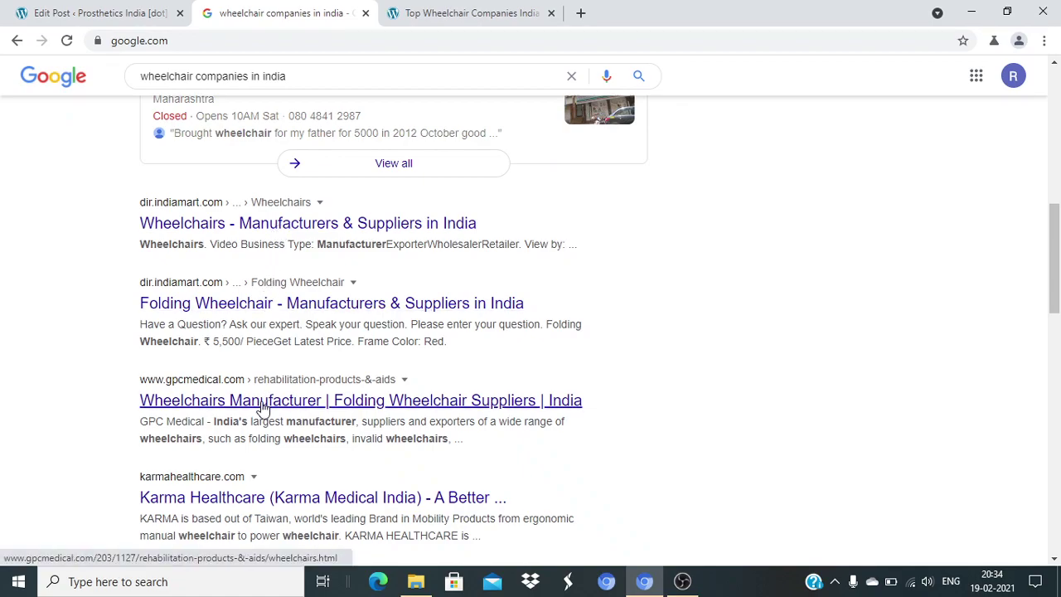
{"action": "scroll", "coordinate": [249, 464], "scroll_direction": "up", "scroll_amount": 8}
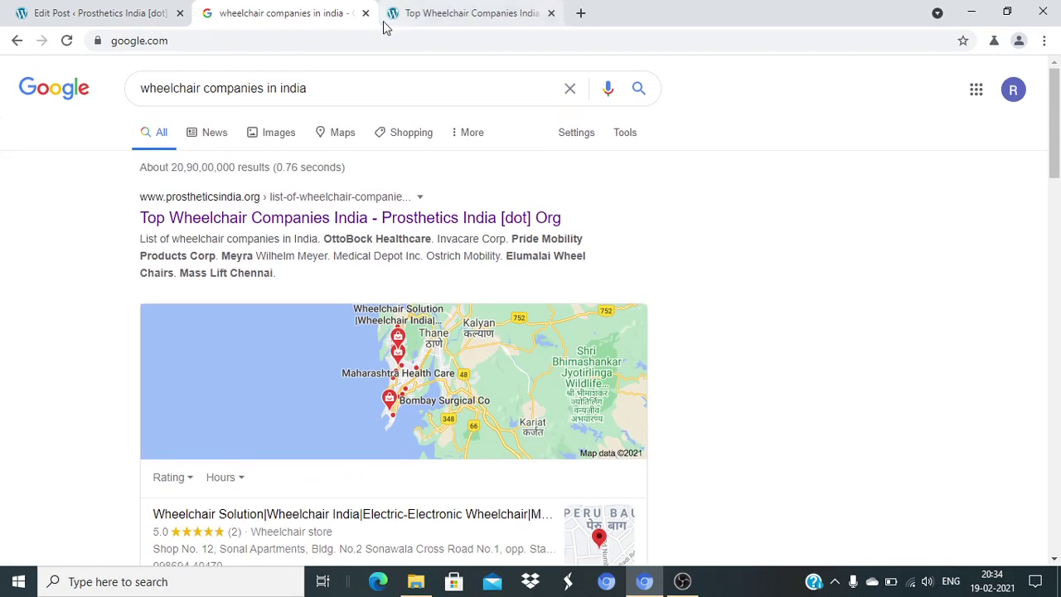
{"action": "left_click", "coordinate": [386, 23]}
{"action": "left_click", "coordinate": [280, 12]}
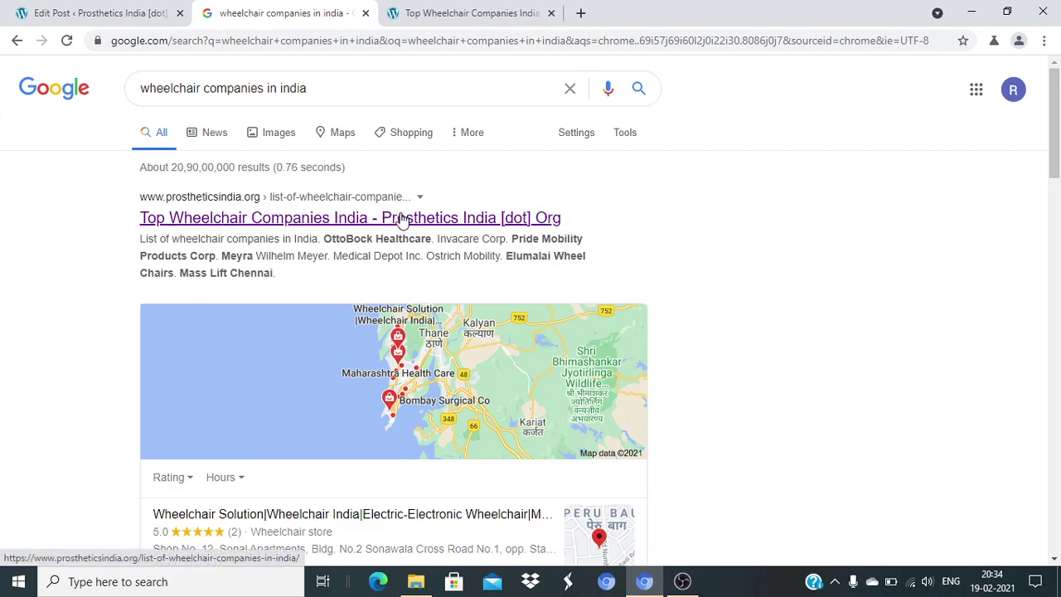
{"action": "left_click", "coordinate": [99, 11]}
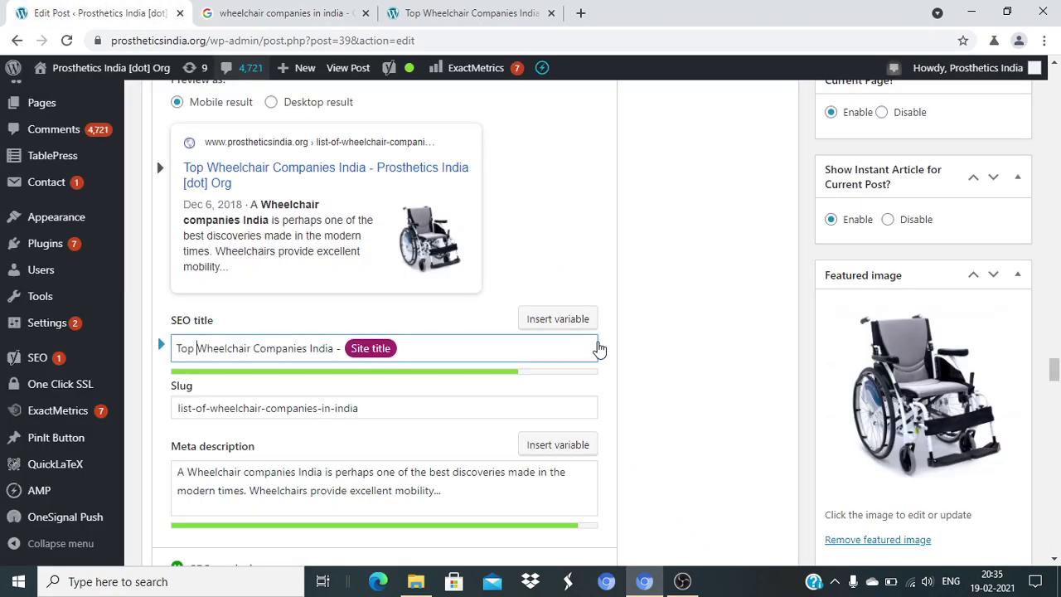
Highlight the slug "list-of-wheelchair-companies-in-india" in the Yoast settings to inspect it.
{"action": "left_click", "coordinate": [730, 349]}
{"action": "scroll", "coordinate": [730, 349], "scroll_direction": "down", "scroll_amount": 1}
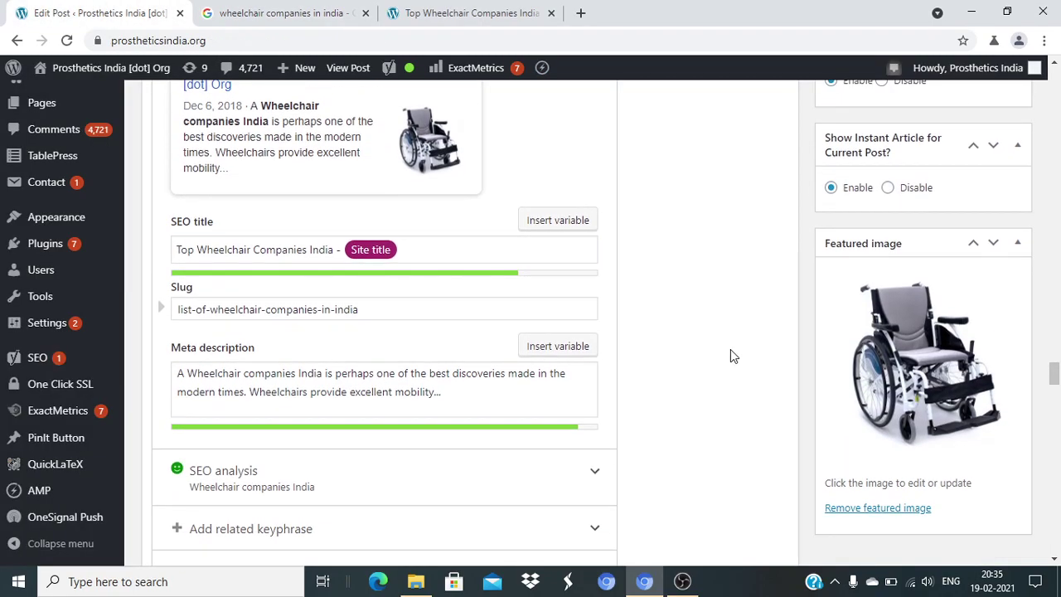
{"action": "triple_click", "coordinate": [398, 304]}
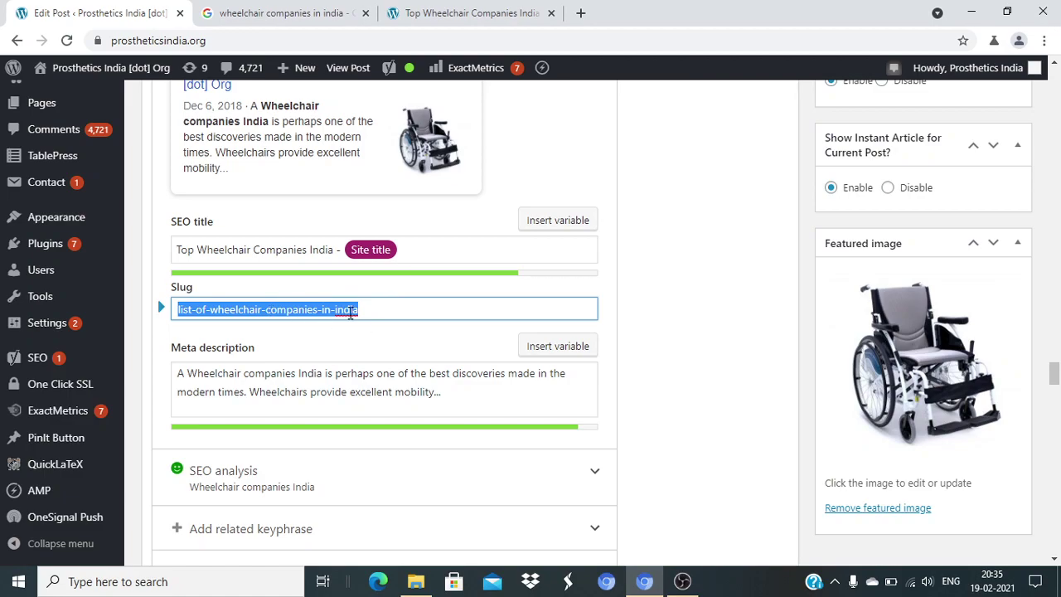
{"action": "left_click", "coordinate": [731, 362]}
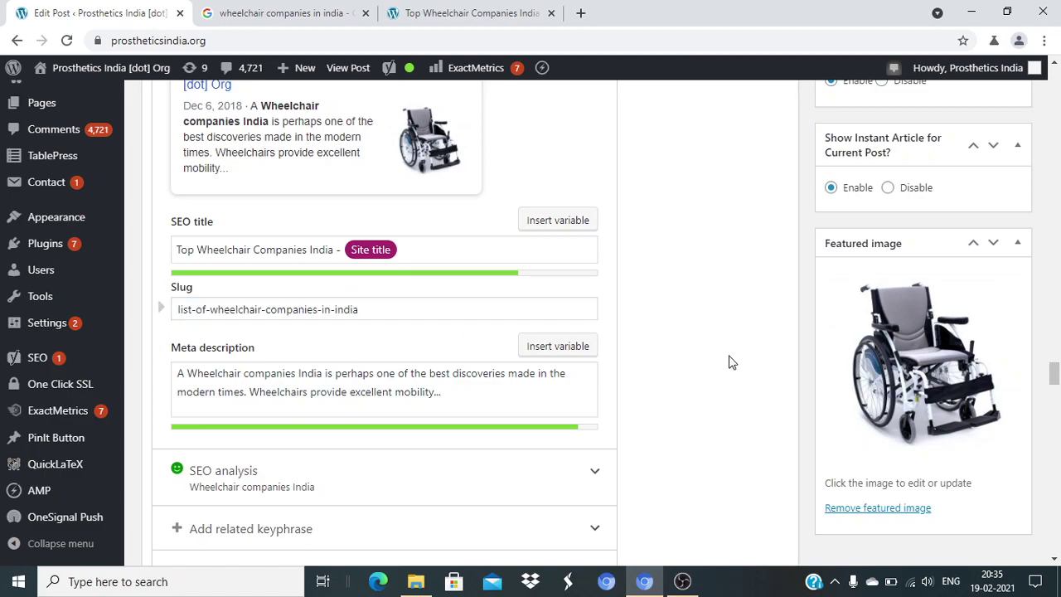
Inspect the Yoast meta description and highlight the description under the post's Google search result for comparison.
{"action": "scroll", "coordinate": [731, 362], "scroll_direction": "down", "scroll_amount": 2}
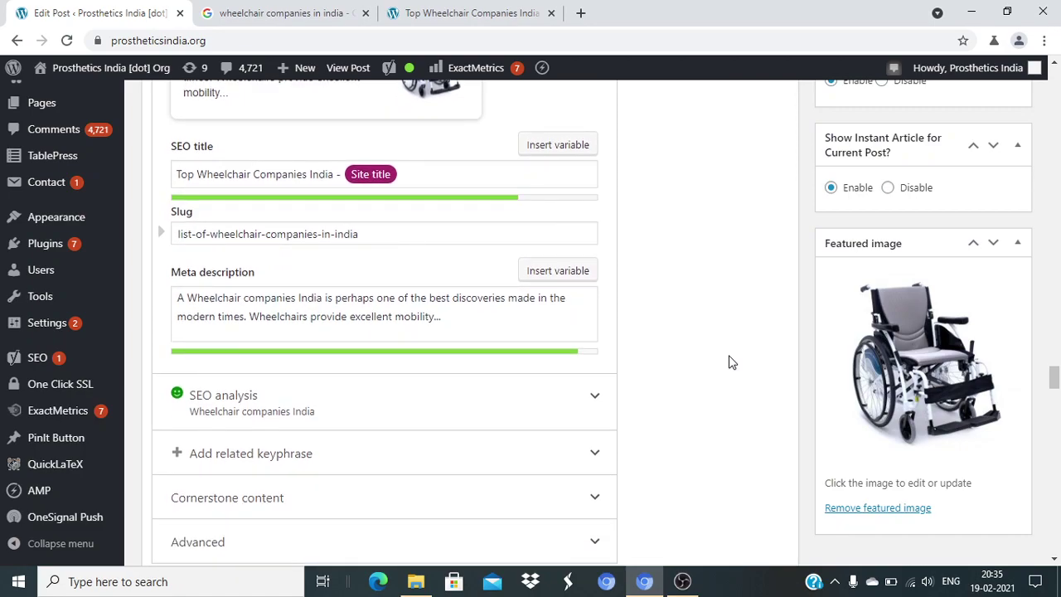
{"action": "double_click", "coordinate": [278, 313]}
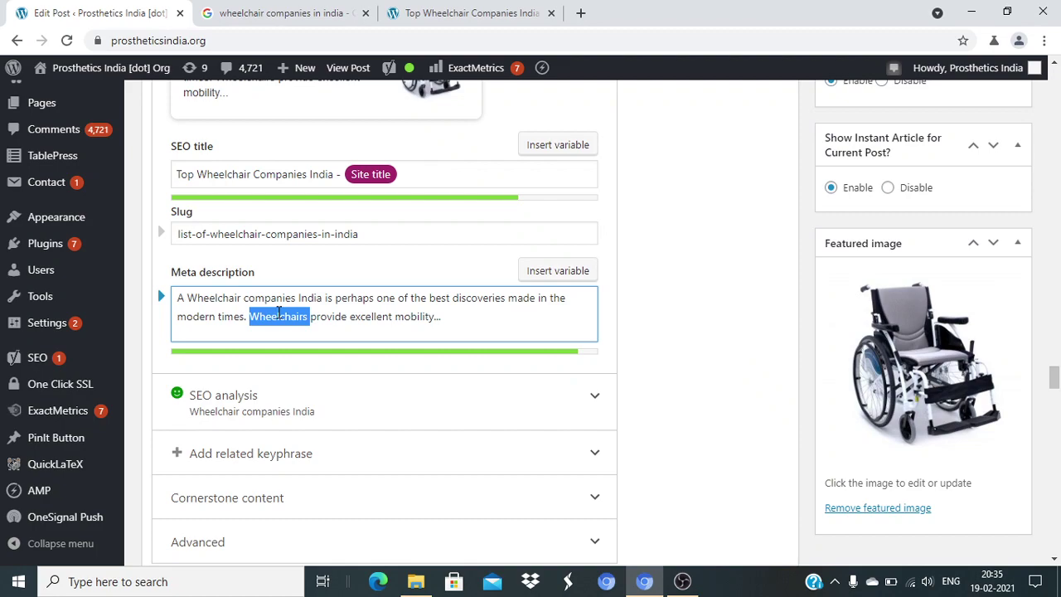
{"action": "left_click", "coordinate": [456, 321]}
{"action": "left_click", "coordinate": [308, 7]}
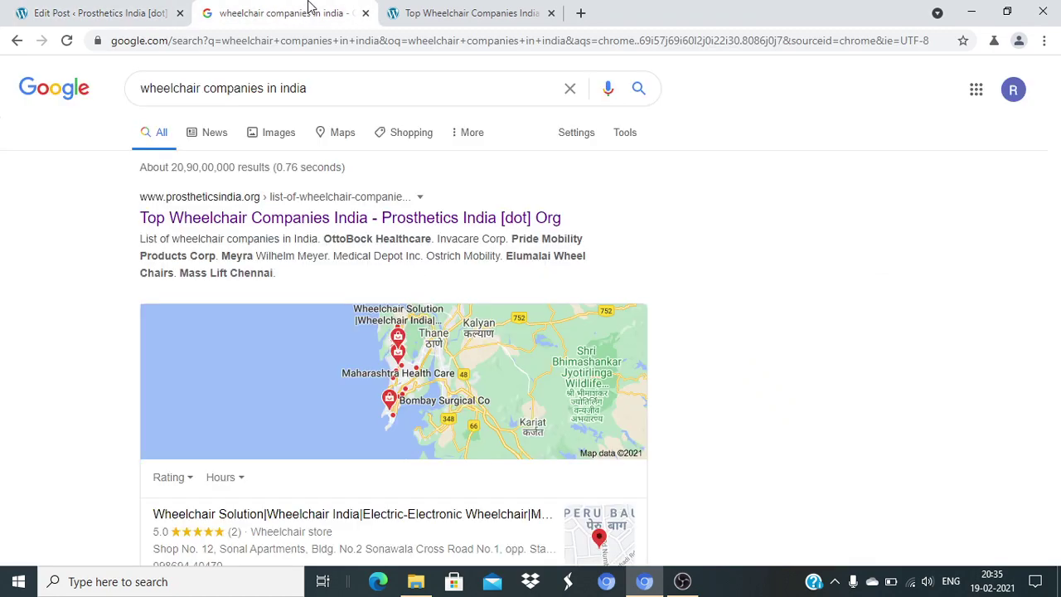
{"action": "triple_click", "coordinate": [270, 239]}
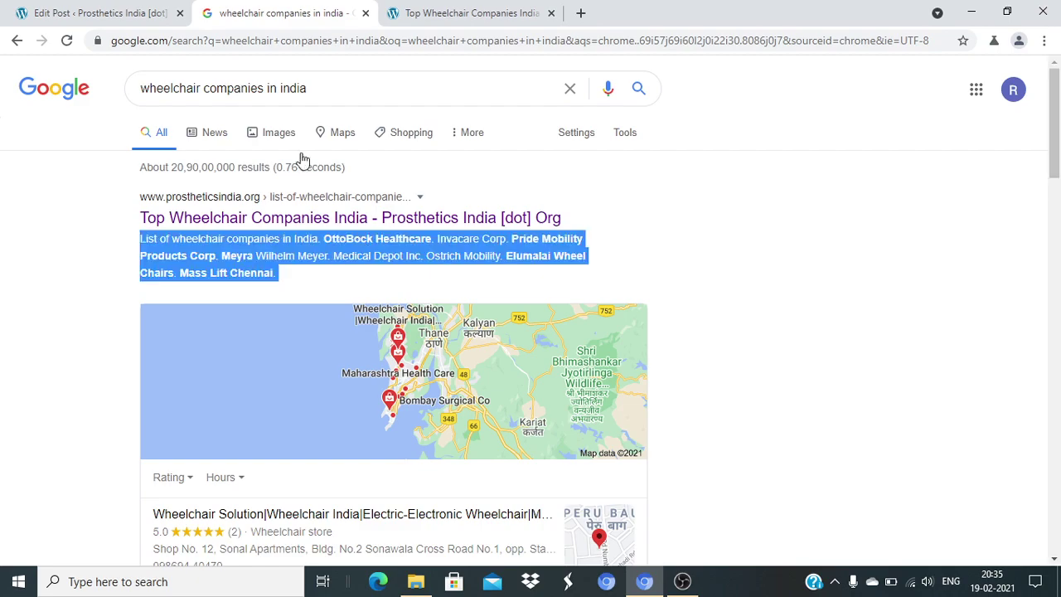
Return to the post editor and highlight "A Wheelchair companies India" at the start of the meta description.
{"action": "left_click", "coordinate": [132, 10]}
{"action": "left_click", "coordinate": [437, 313]}
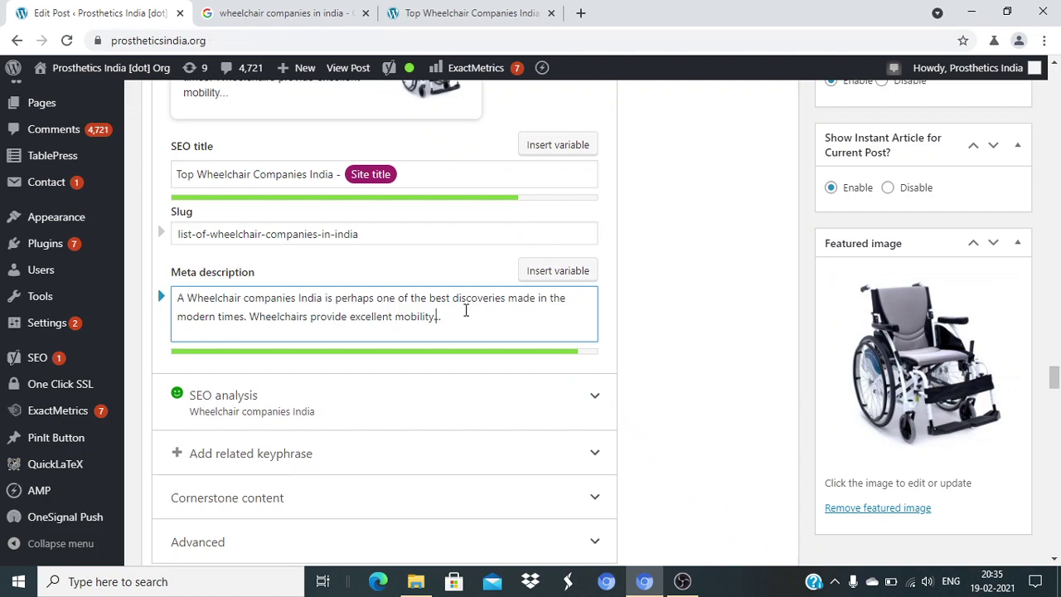
{"action": "key", "text": "End"}
{"action": "left_click_drag", "start_coordinate": [177, 298], "coordinate": [324, 300]}
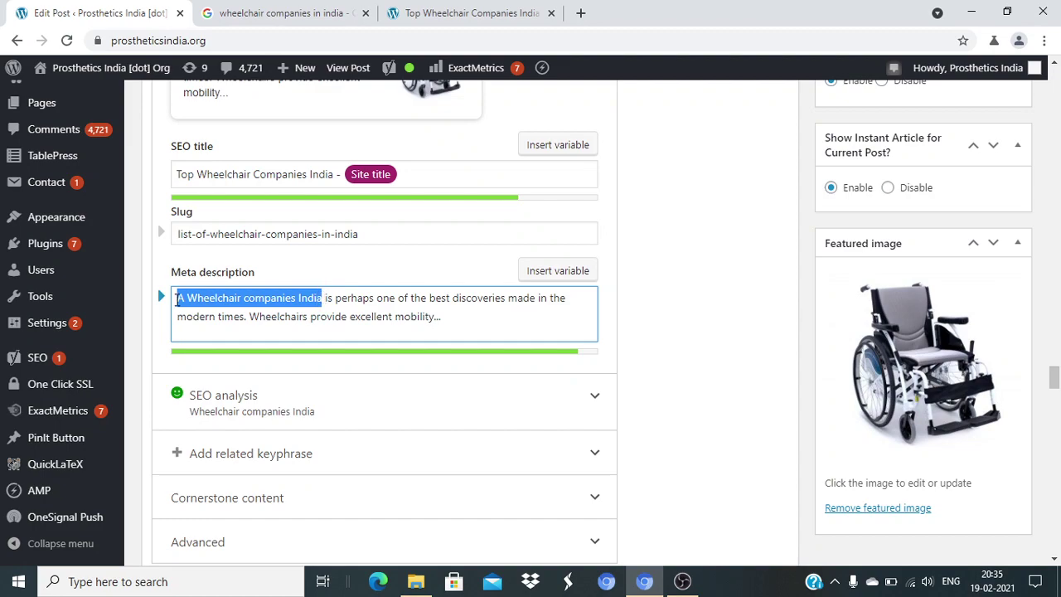
Remove the leading "A" from the meta description and shorten its closing ellipsis to a single full stop after "mobility".
{"action": "left_click", "coordinate": [183, 300]}
{"action": "key", "text": "BackSpace"}
{"action": "key", "text": "BackSpace"}
{"action": "left_click", "coordinate": [458, 317]}
{"action": "key", "text": "BackSpace"}
{"action": "key", "text": "BackSpace"}
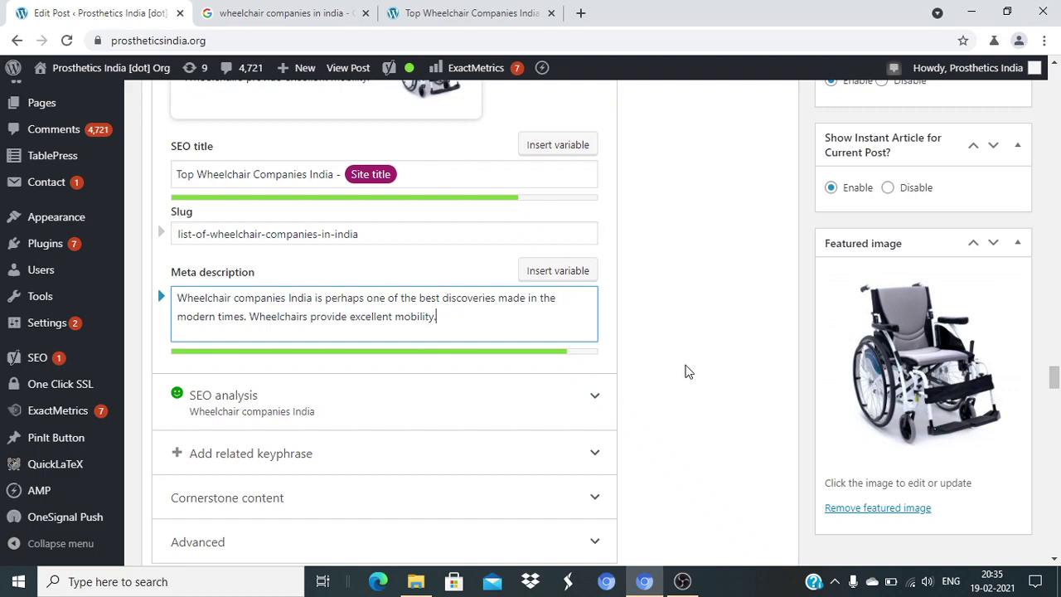
Expand the Yoast SEO analysis and highlight the keyphrase density entry among the problems to examine it.
{"action": "scroll", "coordinate": [684, 370], "scroll_direction": "down", "scroll_amount": 1}
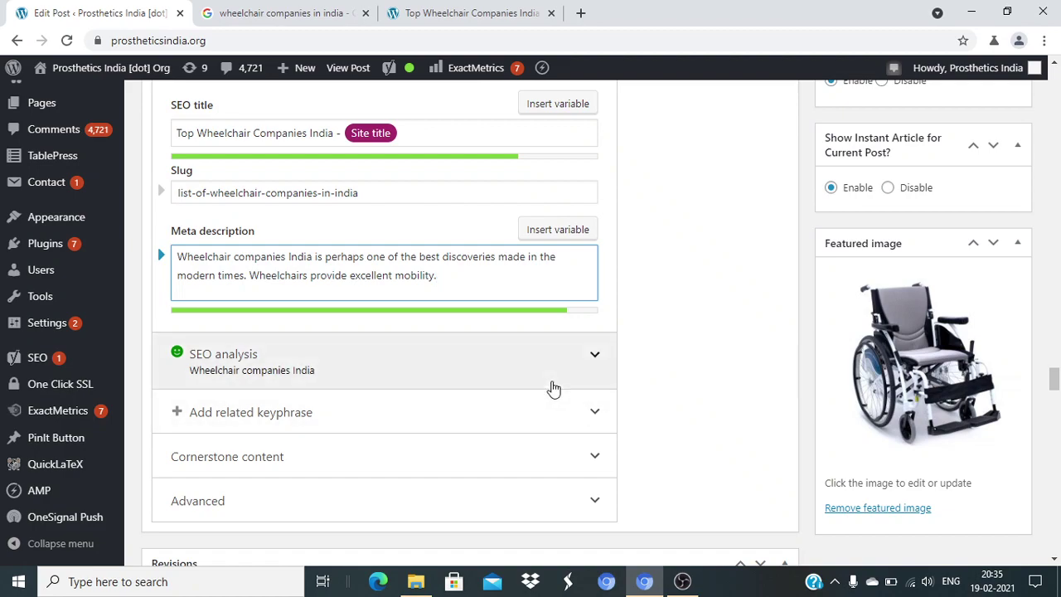
{"action": "left_click", "coordinate": [321, 388]}
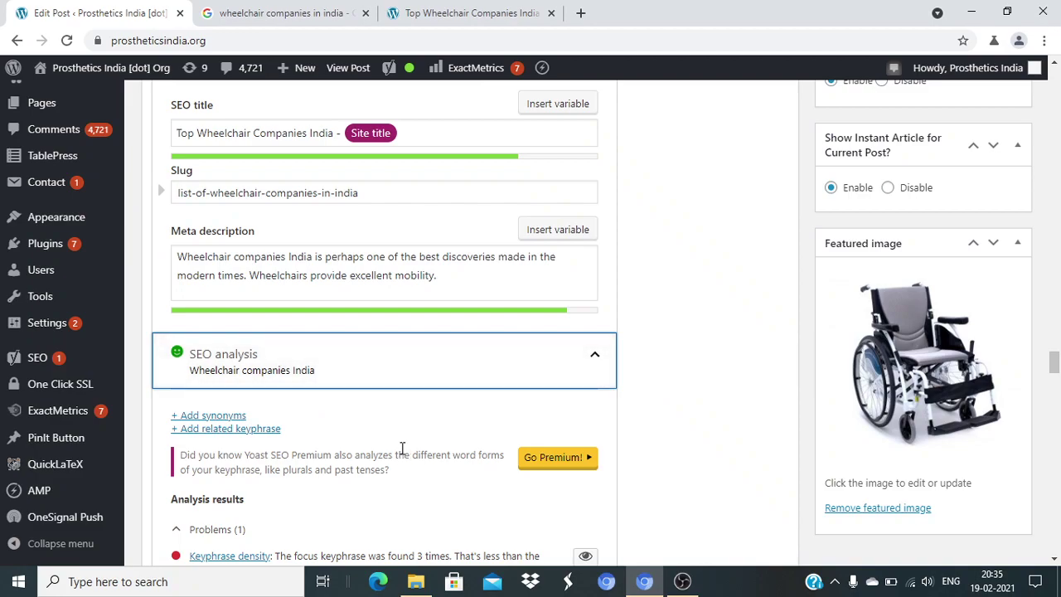
{"action": "scroll", "coordinate": [404, 452], "scroll_direction": "down", "scroll_amount": 4}
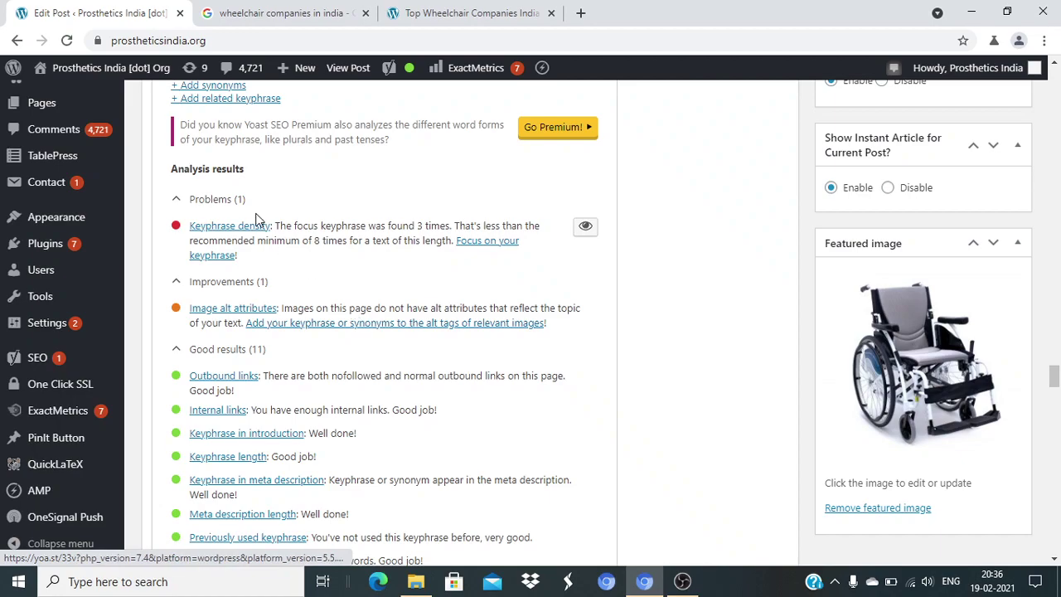
{"action": "triple_click", "coordinate": [307, 230]}
{"action": "triple_click", "coordinate": [307, 231]}
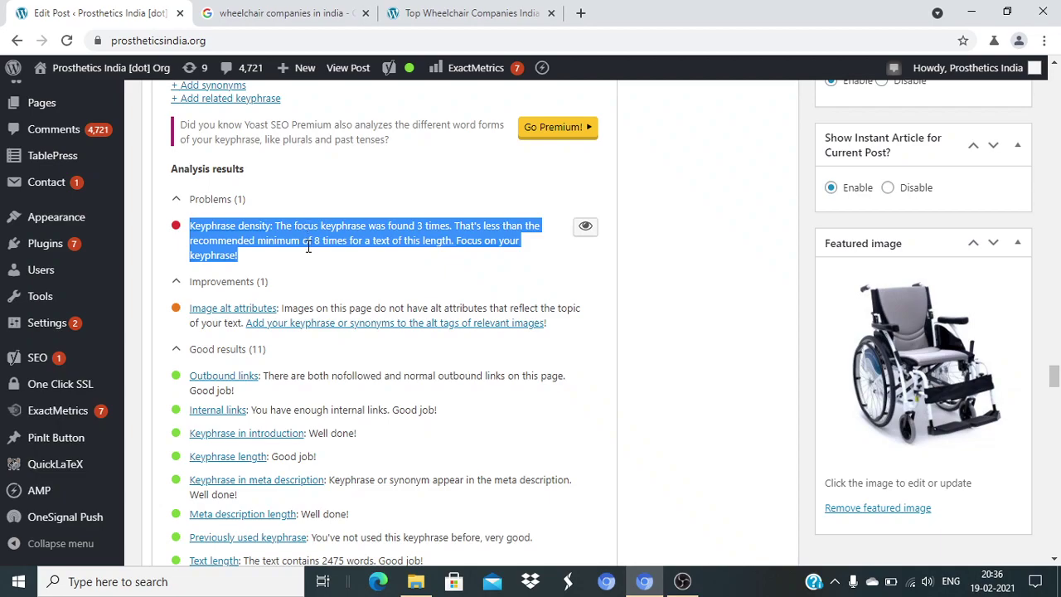
{"action": "left_click", "coordinate": [307, 246]}
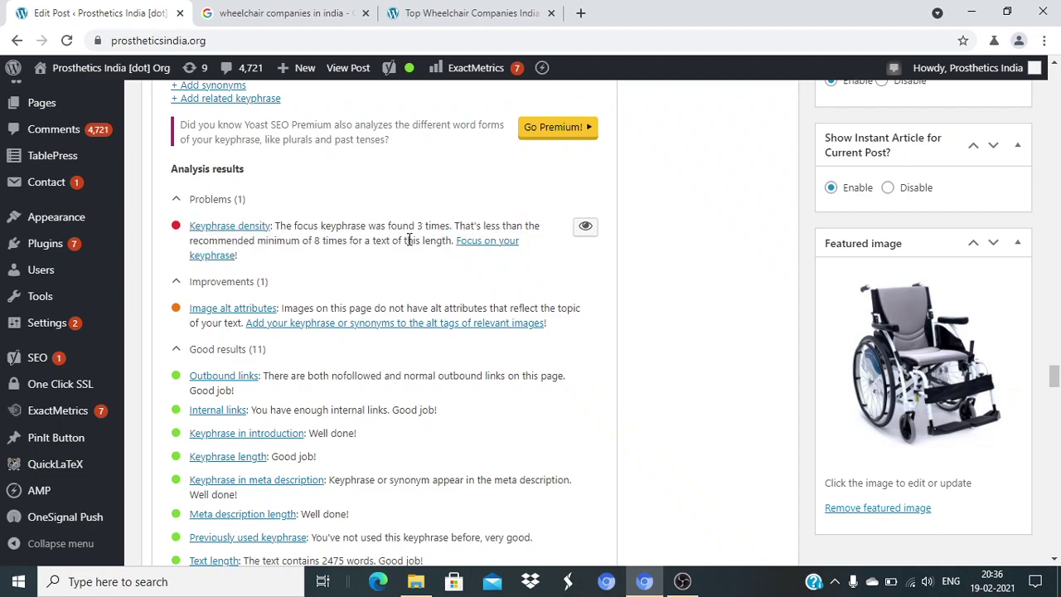
{"action": "triple_click", "coordinate": [295, 244]}
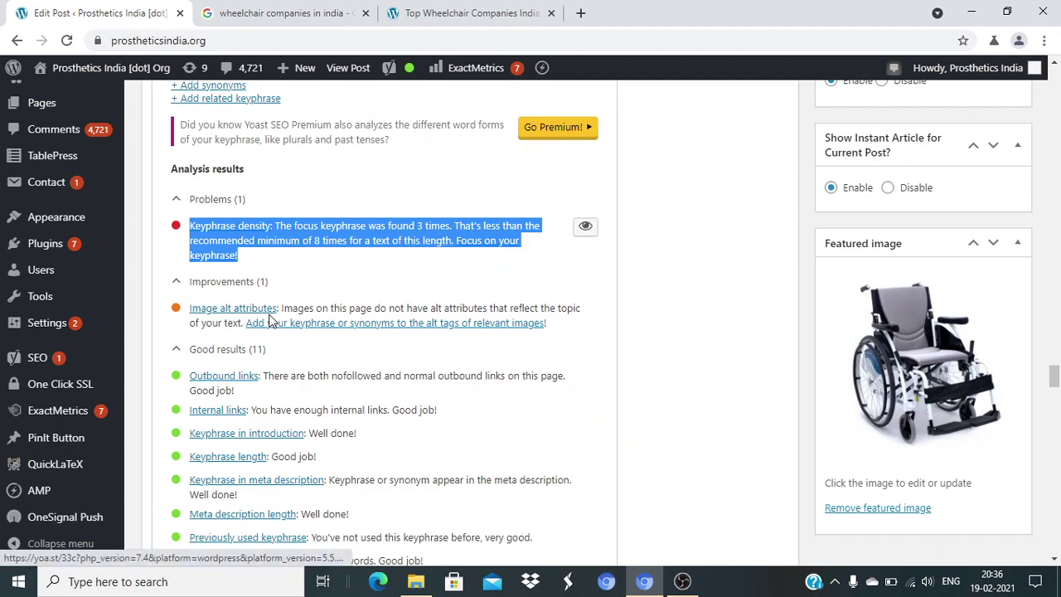
Examine the image alt attributes entry in the Yoast analysis and open the EC Gear logo's image details from the post content.
{"action": "double_click", "coordinate": [321, 308]}
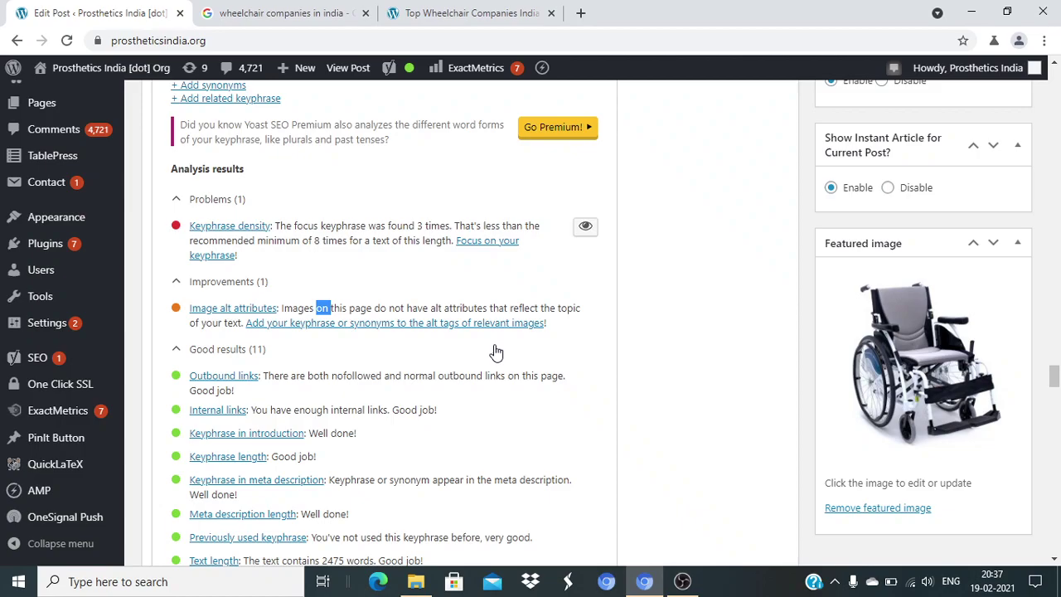
{"action": "scroll", "coordinate": [495, 353], "scroll_direction": "up", "scroll_amount": 10}
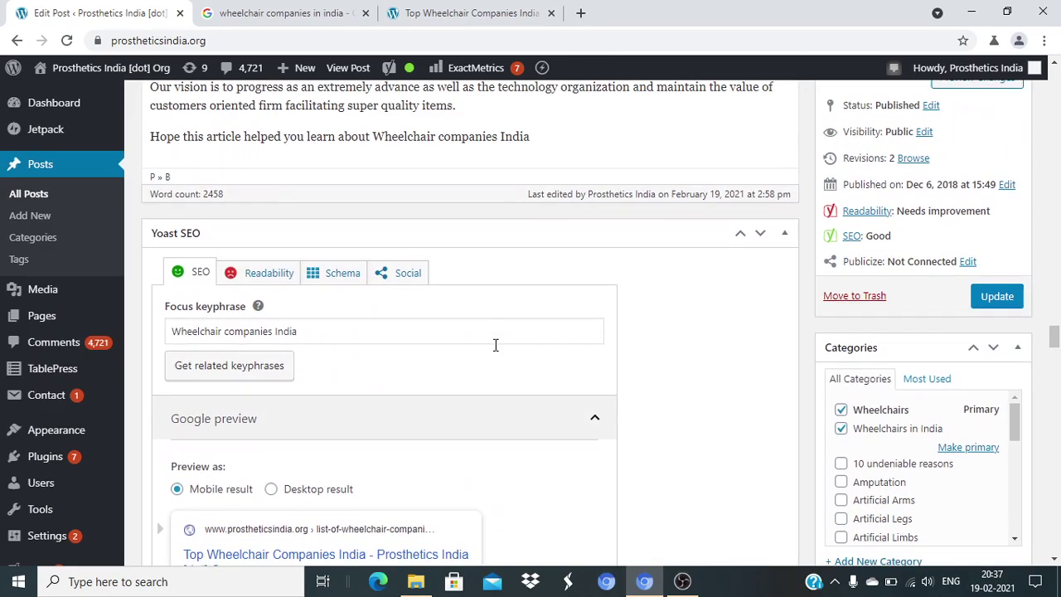
{"action": "scroll", "coordinate": [496, 344], "scroll_direction": "up", "scroll_amount": 15}
{"action": "scroll", "coordinate": [495, 345], "scroll_direction": "up", "scroll_amount": 10}
{"action": "left_click", "coordinate": [485, 343]}
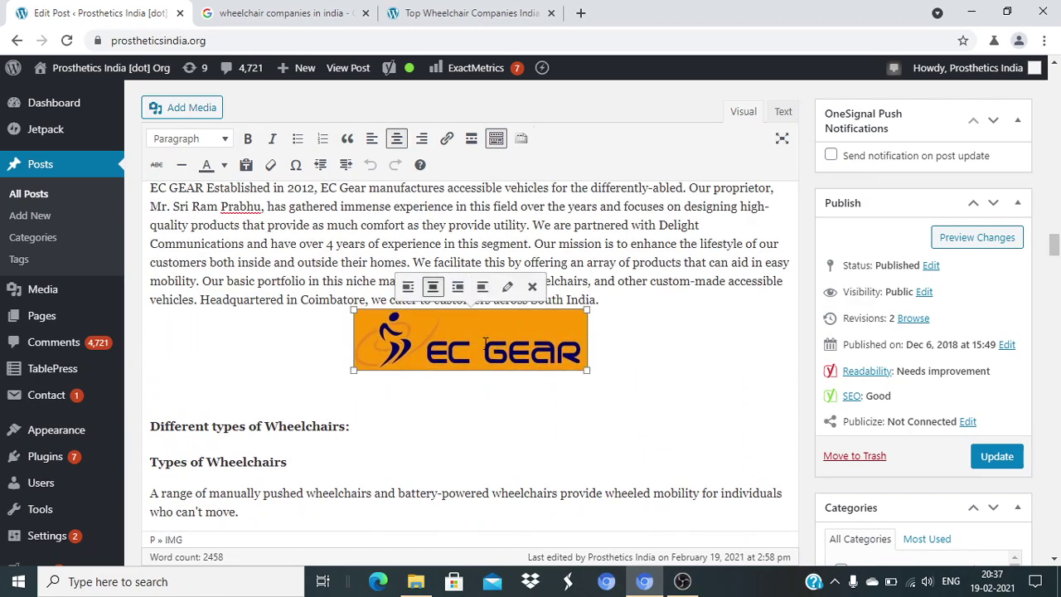
{"action": "left_click", "coordinate": [509, 287]}
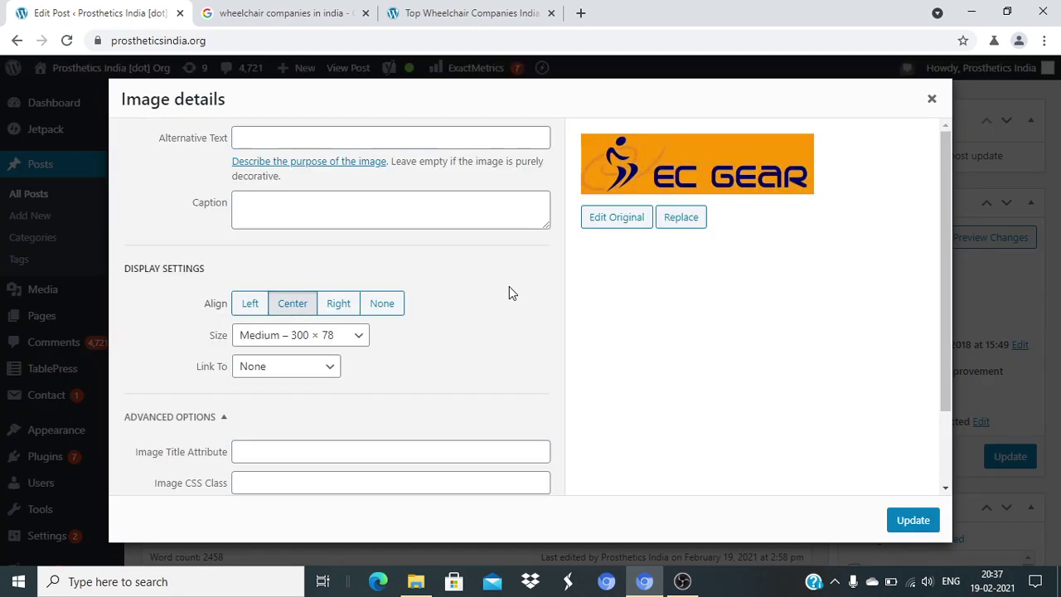
Set the EC Gear logo's alternative text to "EC Gear" and apply the image changes.
{"action": "left_click", "coordinate": [312, 147]}
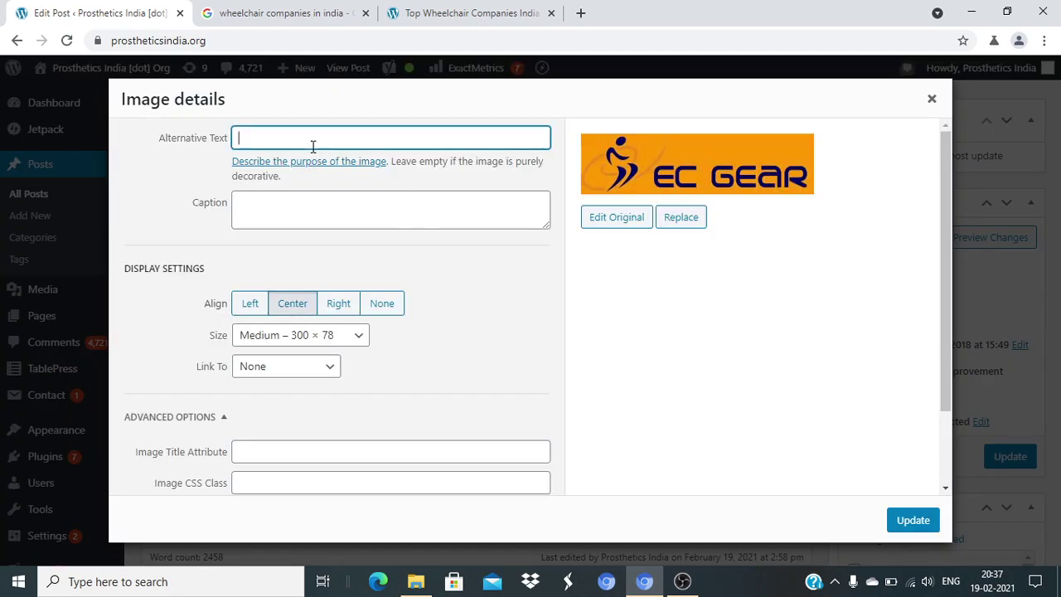
{"action": "type", "text": "EC"}
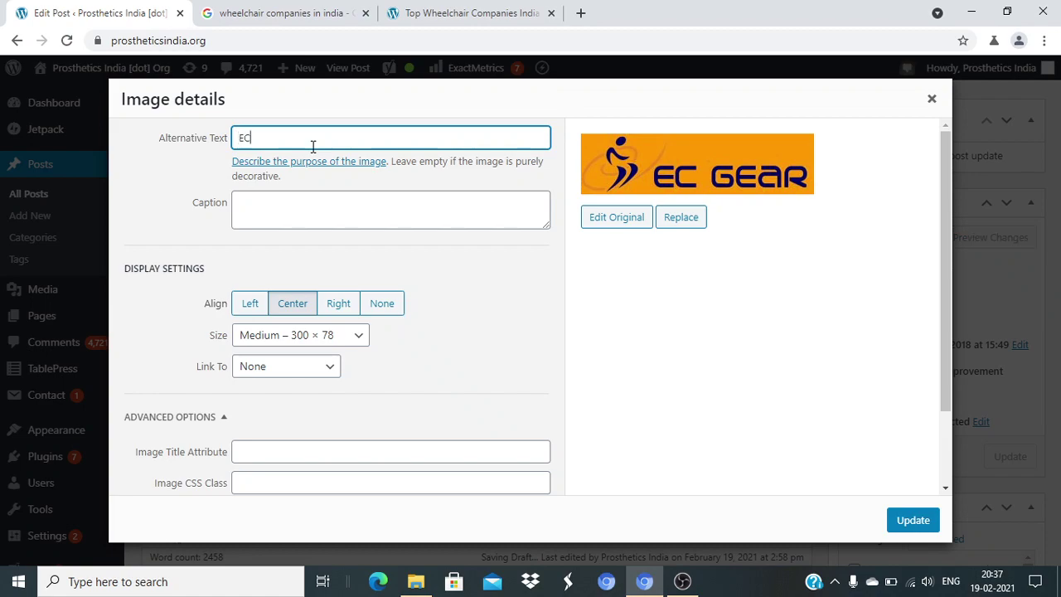
{"action": "type", "text": " Gea"}
{"action": "key", "text": "BackSpace"}
{"action": "key", "text": "BackSpace"}
{"action": "type", "text": "e"}
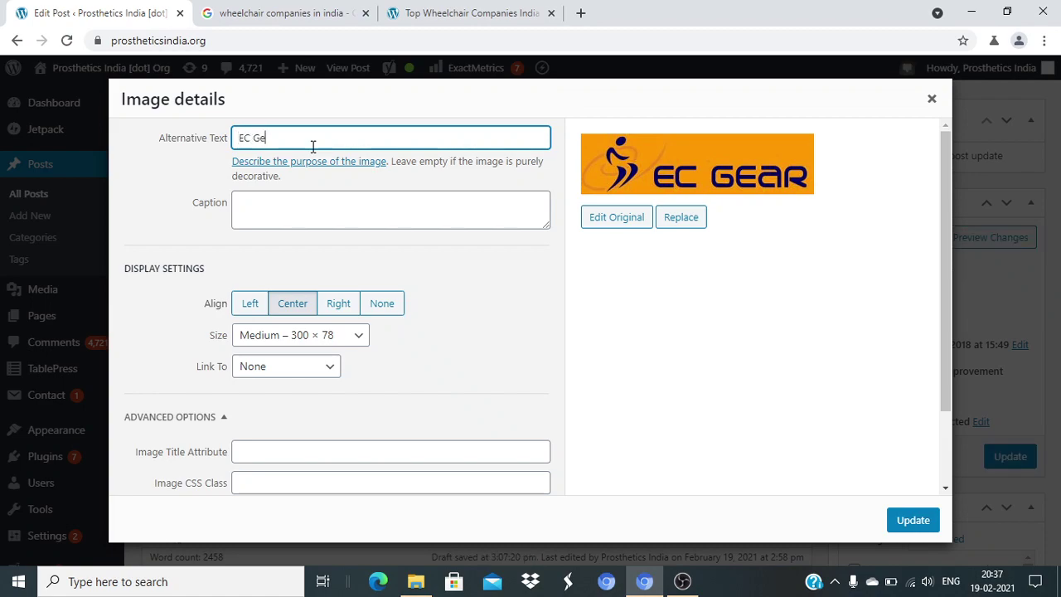
{"action": "type", "text": "ar"}
{"action": "left_click", "coordinate": [336, 125]}
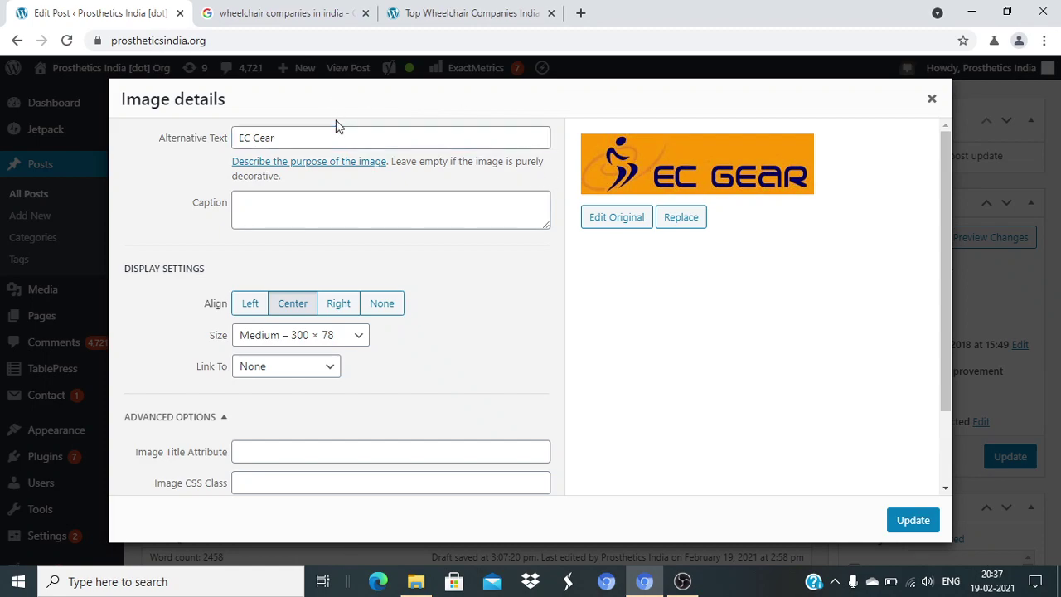
{"action": "left_click", "coordinate": [905, 519]}
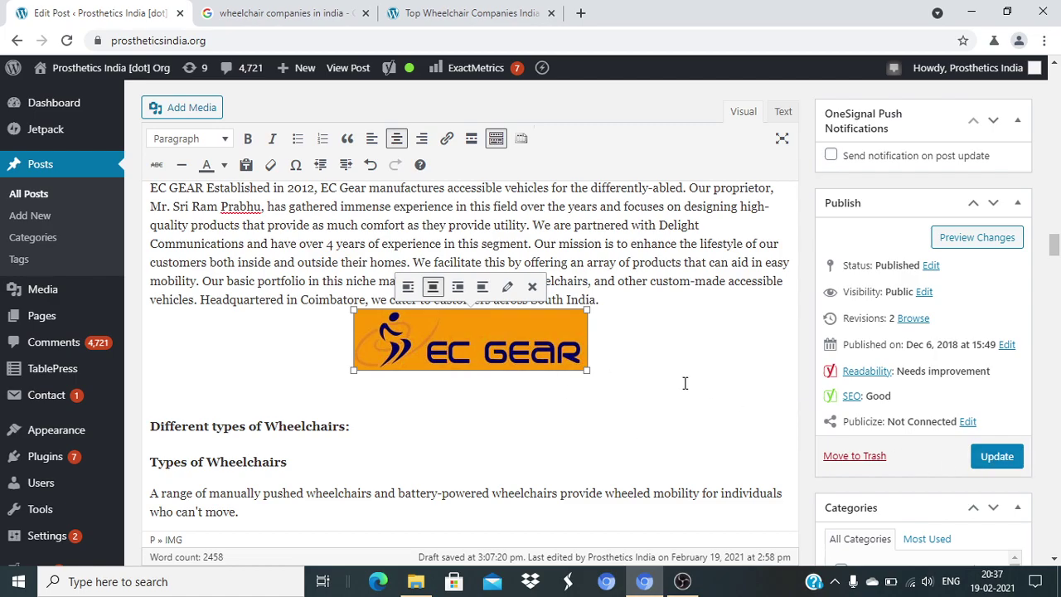
Look through the company logos and product images in the post content, then return to the Yoast analysis results.
{"action": "scroll", "coordinate": [684, 383], "scroll_direction": "up", "scroll_amount": 15}
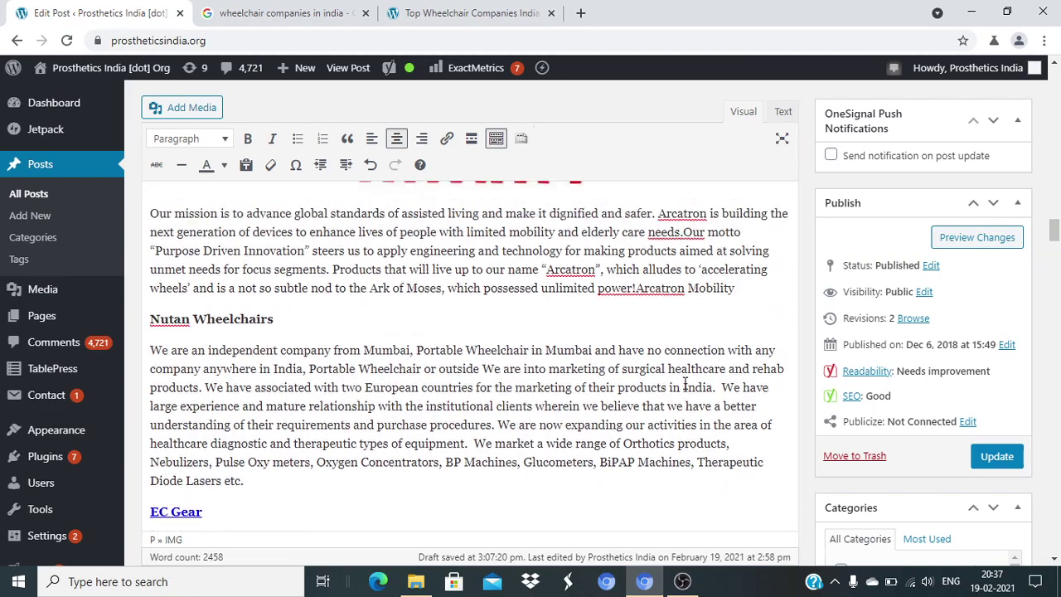
{"action": "scroll", "coordinate": [684, 382], "scroll_direction": "up", "scroll_amount": 15}
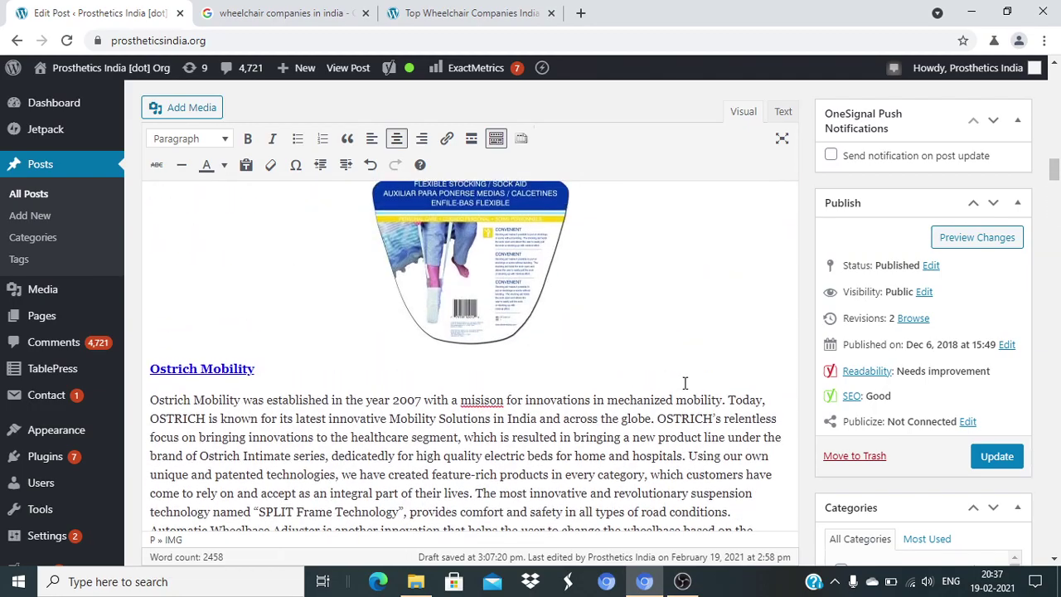
{"action": "scroll", "coordinate": [685, 383], "scroll_direction": "up", "scroll_amount": 15}
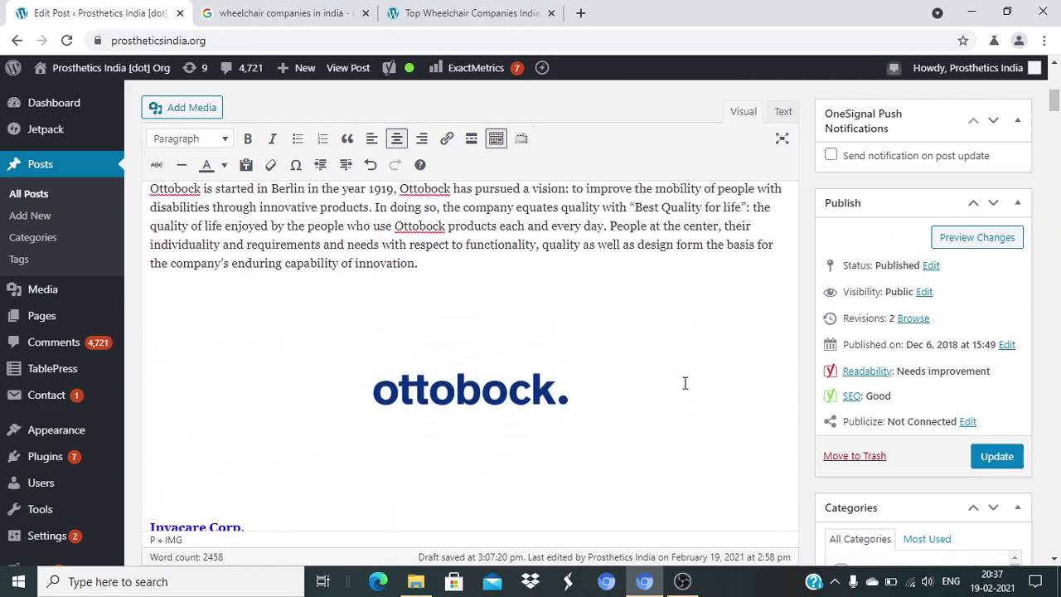
{"action": "scroll", "coordinate": [684, 383], "scroll_direction": "down", "scroll_amount": 10}
{"action": "scroll", "coordinate": [685, 383], "scroll_direction": "down", "scroll_amount": 15}
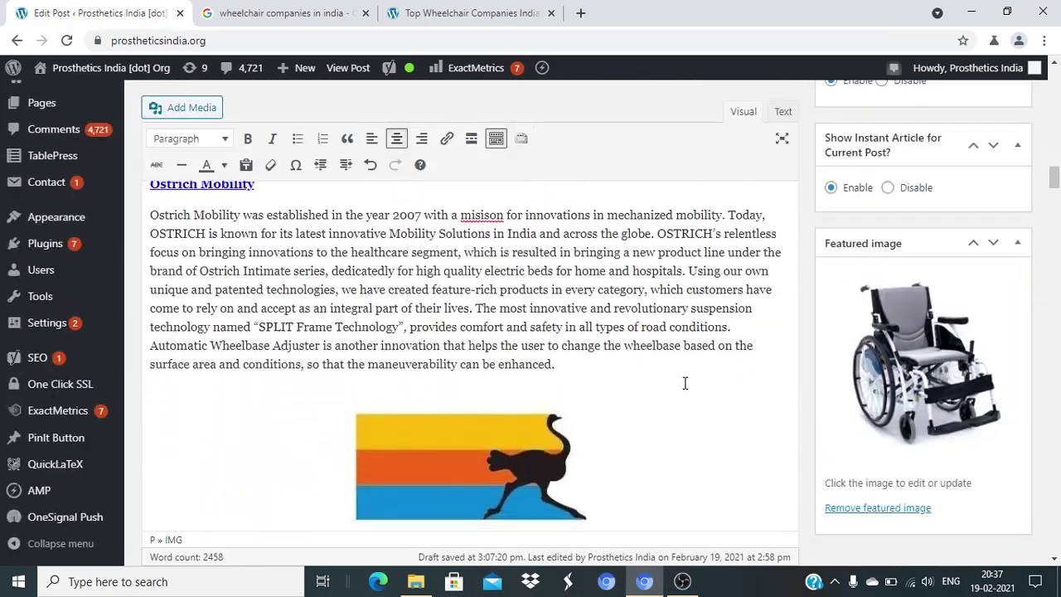
{"action": "scroll", "coordinate": [684, 382], "scroll_direction": "down", "scroll_amount": 20}
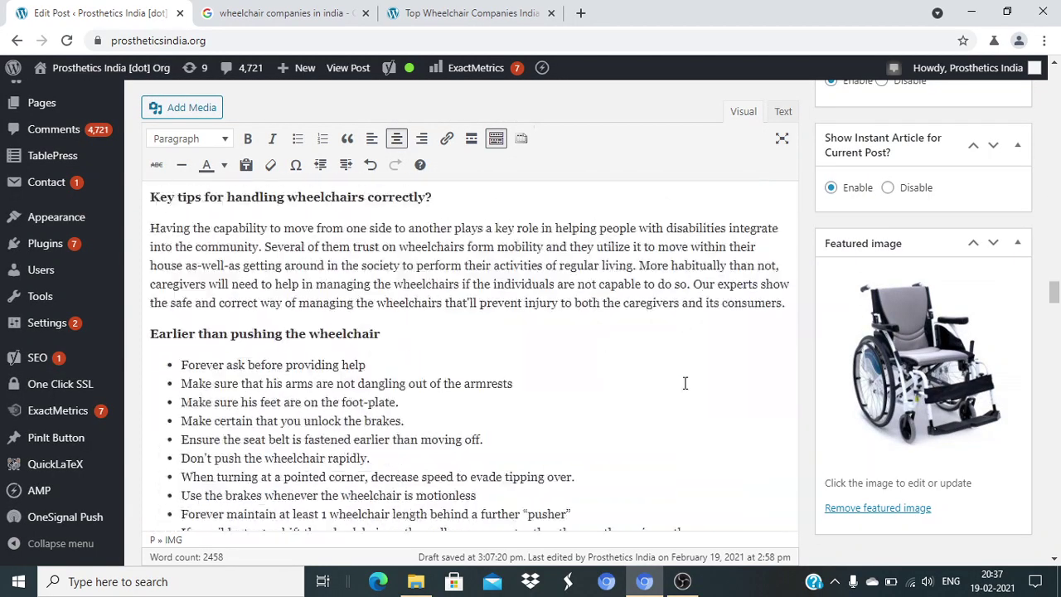
{"action": "scroll", "coordinate": [685, 389], "scroll_direction": "down", "scroll_amount": 15}
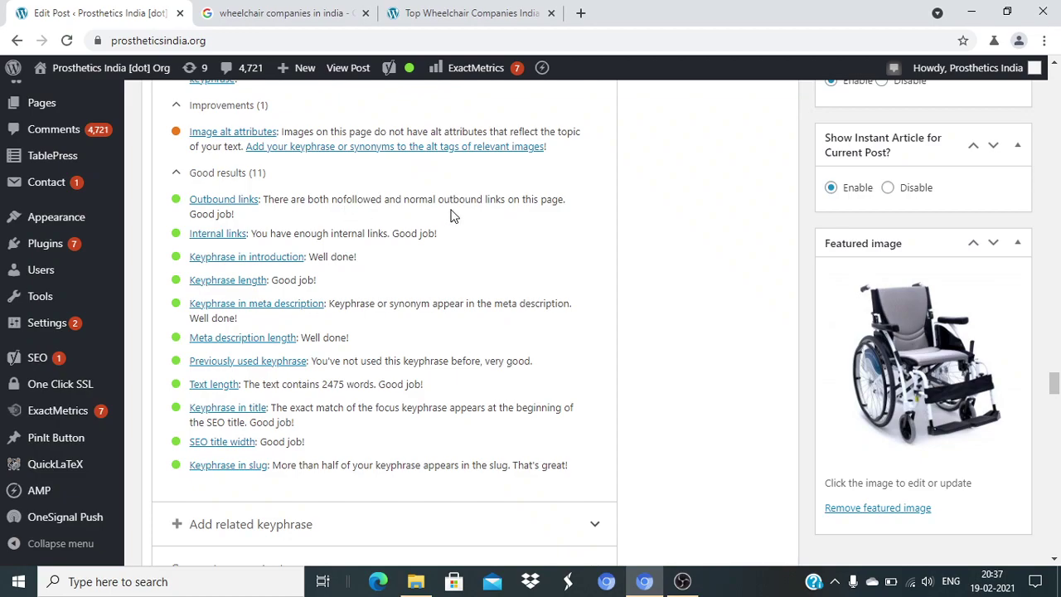
Open and close Yoast's outbound links article, then inspect the web address behind the EC Gear heading in the post.
{"action": "left_click", "coordinate": [231, 201]}
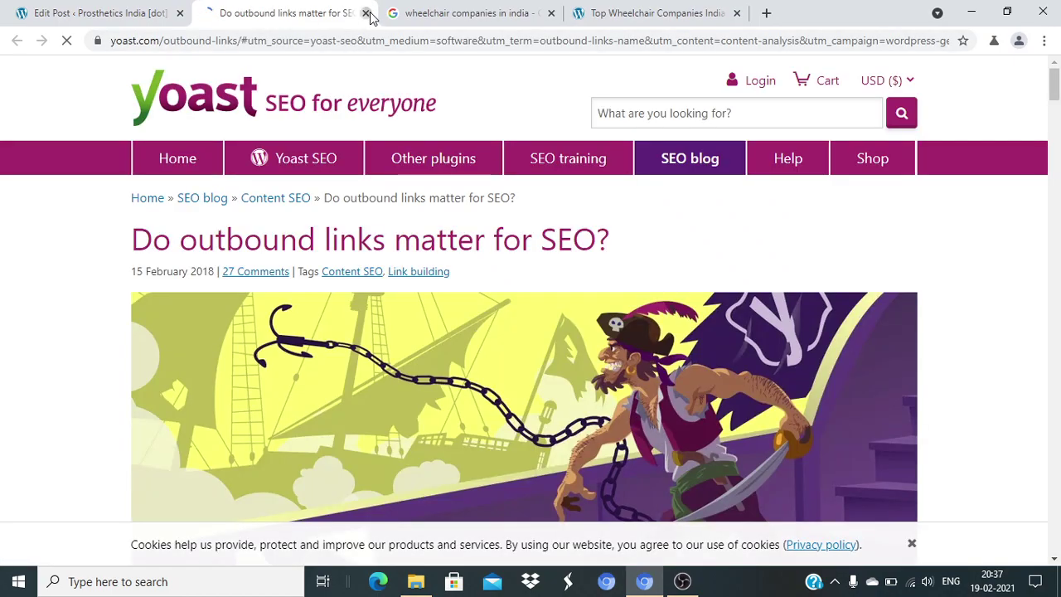
{"action": "left_click", "coordinate": [365, 13]}
{"action": "scroll", "coordinate": [602, 331], "scroll_direction": "up", "scroll_amount": 14}
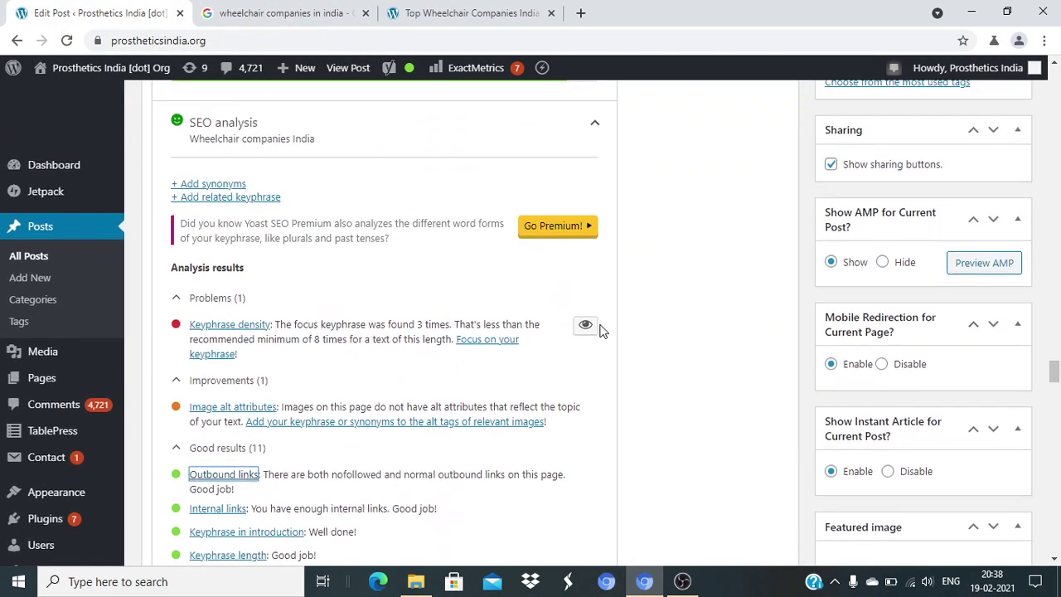
{"action": "scroll", "coordinate": [603, 330], "scroll_direction": "up", "scroll_amount": 15}
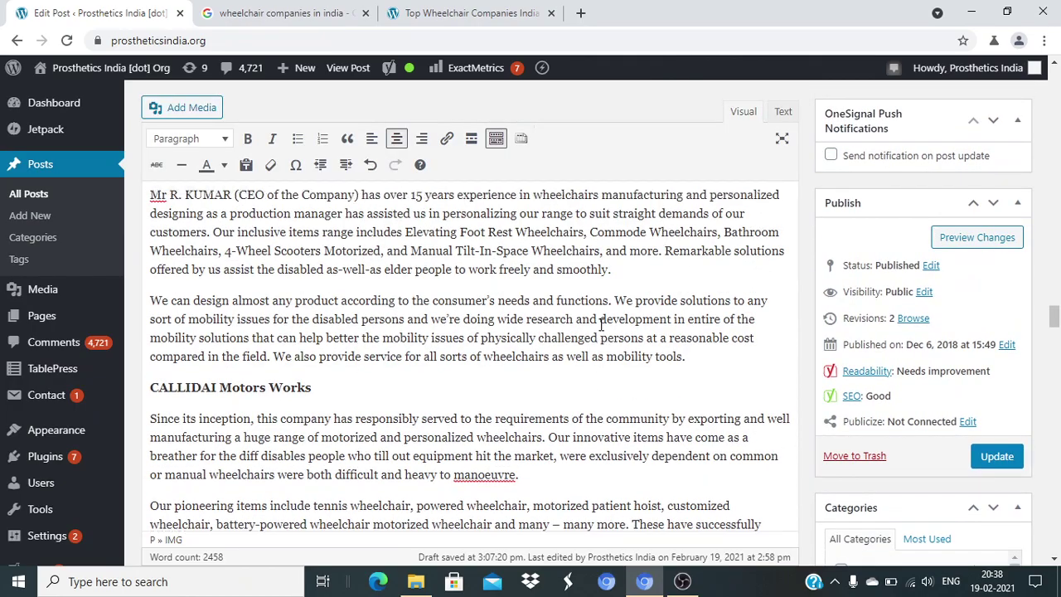
{"action": "scroll", "coordinate": [603, 325], "scroll_direction": "up", "scroll_amount": 1}
{"action": "left_click", "coordinate": [163, 243]}
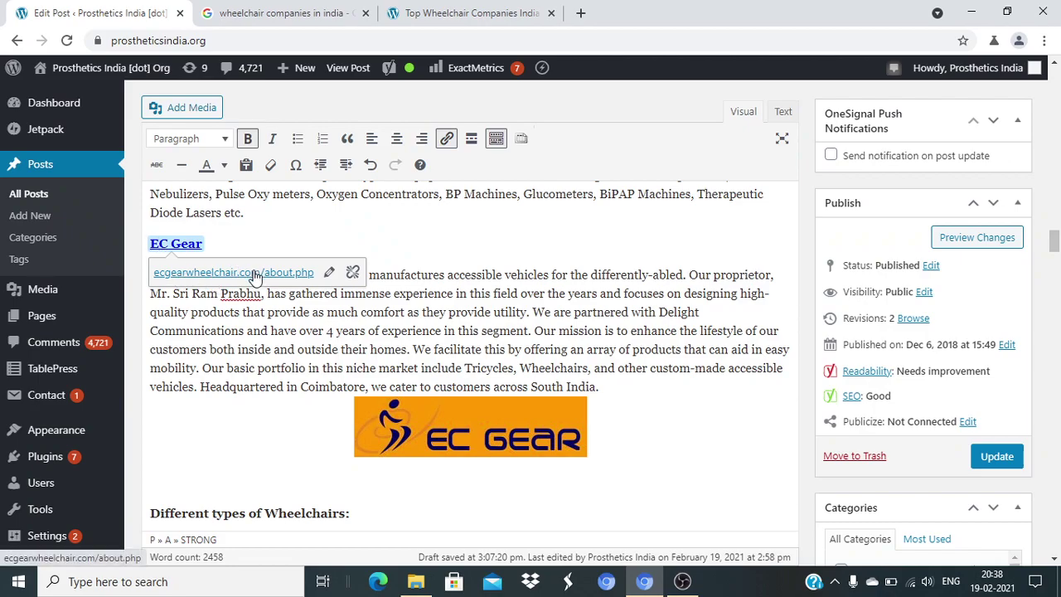
{"action": "left_click", "coordinate": [471, 294]}
Inspect the outbound link addresses behind the Aaram and Mass Lift Chennai headings.
{"action": "scroll", "coordinate": [471, 294], "scroll_direction": "up", "scroll_amount": 8}
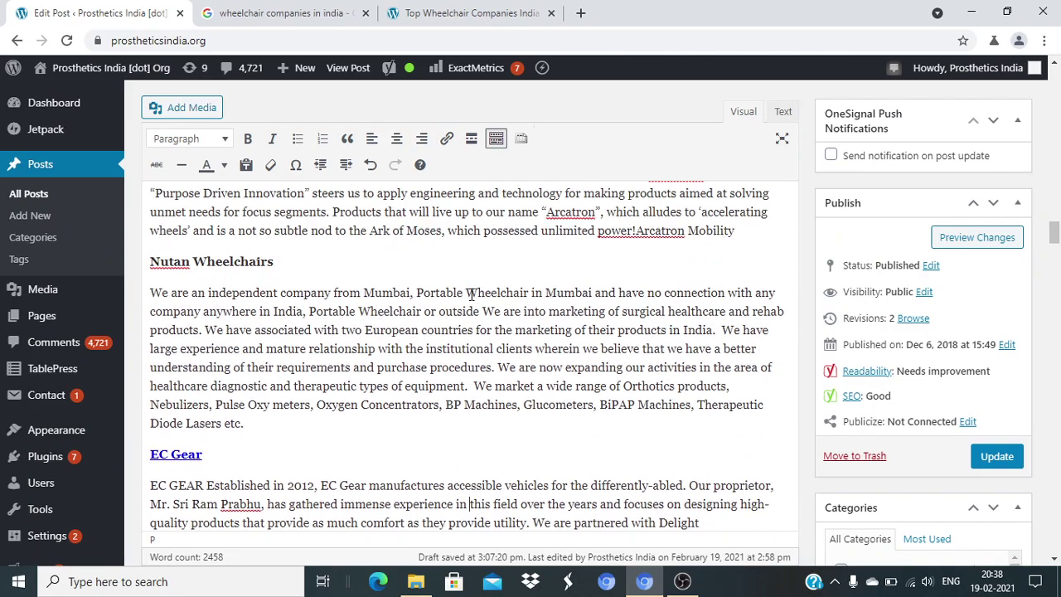
{"action": "scroll", "coordinate": [470, 294], "scroll_direction": "up", "scroll_amount": 2}
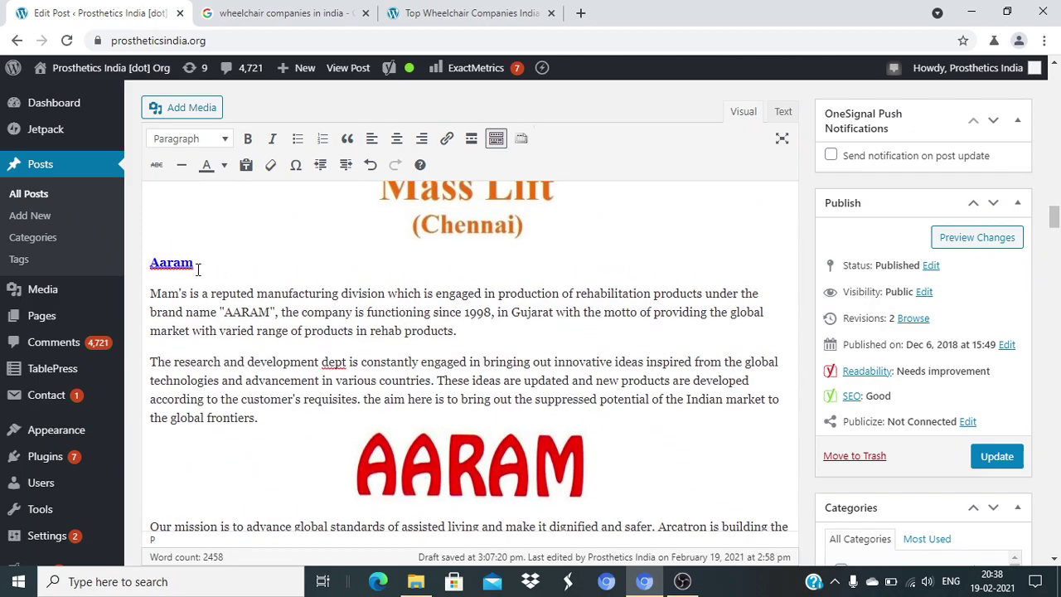
{"action": "left_click", "coordinate": [167, 261]}
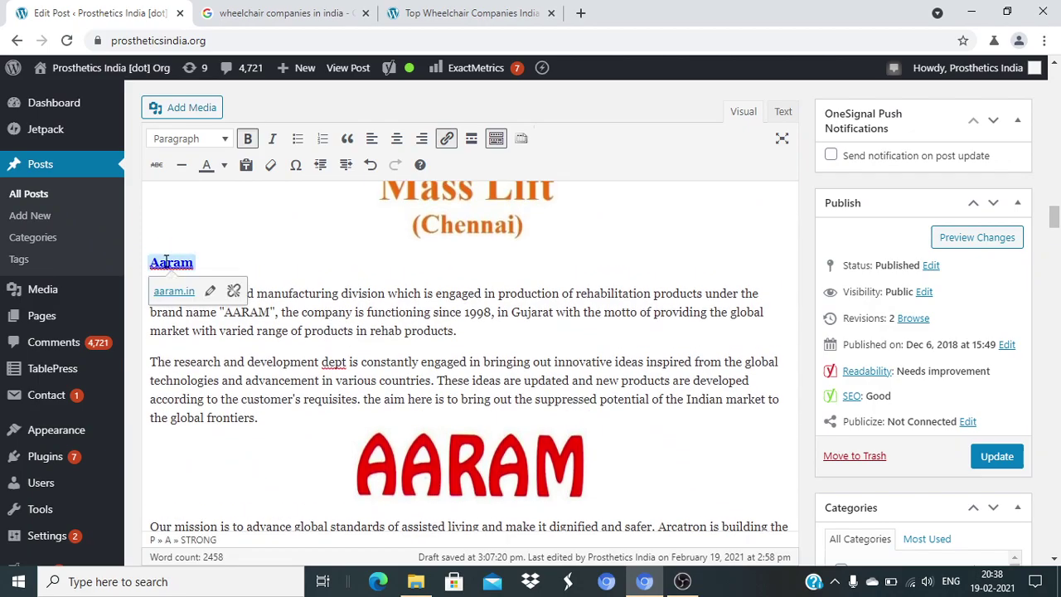
{"action": "scroll", "coordinate": [450, 328], "scroll_direction": "up", "scroll_amount": 4}
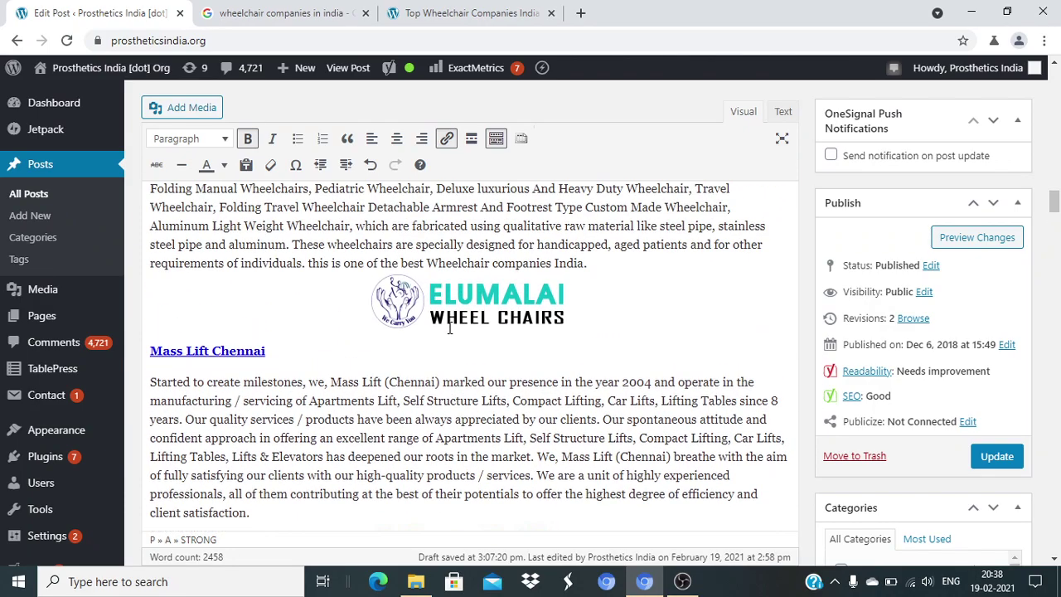
{"action": "triple_click", "coordinate": [253, 349]}
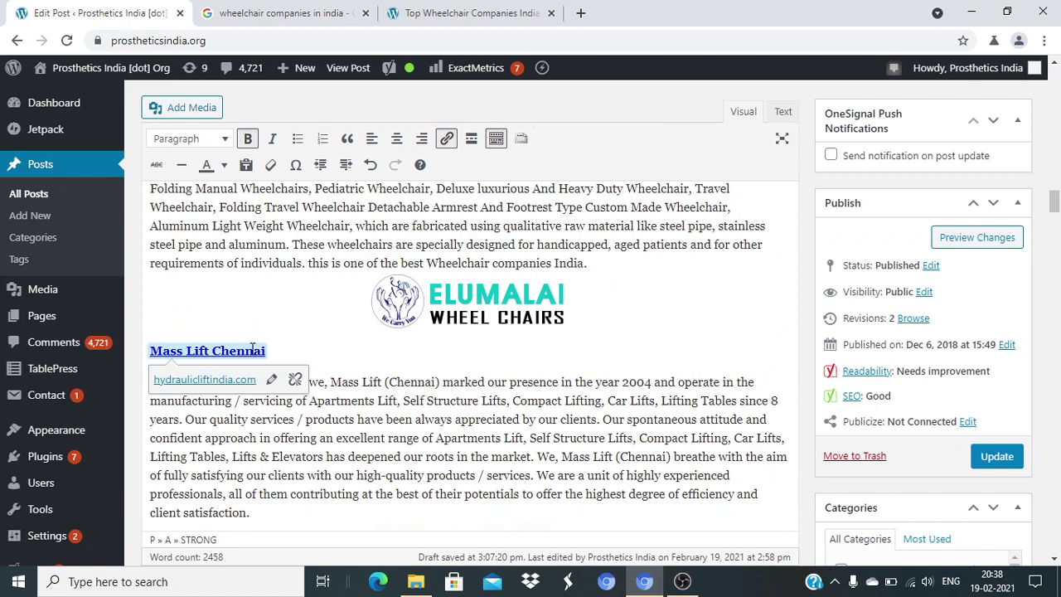
{"action": "left_click", "coordinate": [458, 380]}
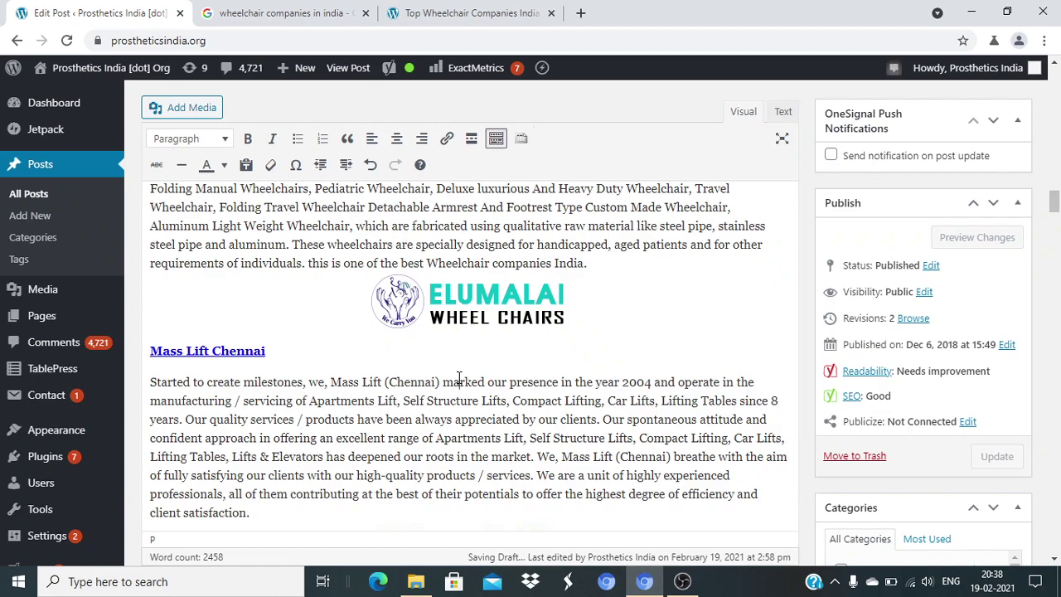
Return to the Yoast analysis and highlight the internal links entry among the good results.
{"action": "scroll", "coordinate": [460, 378], "scroll_direction": "down", "scroll_amount": 20}
{"action": "scroll", "coordinate": [507, 404], "scroll_direction": "down", "scroll_amount": 10}
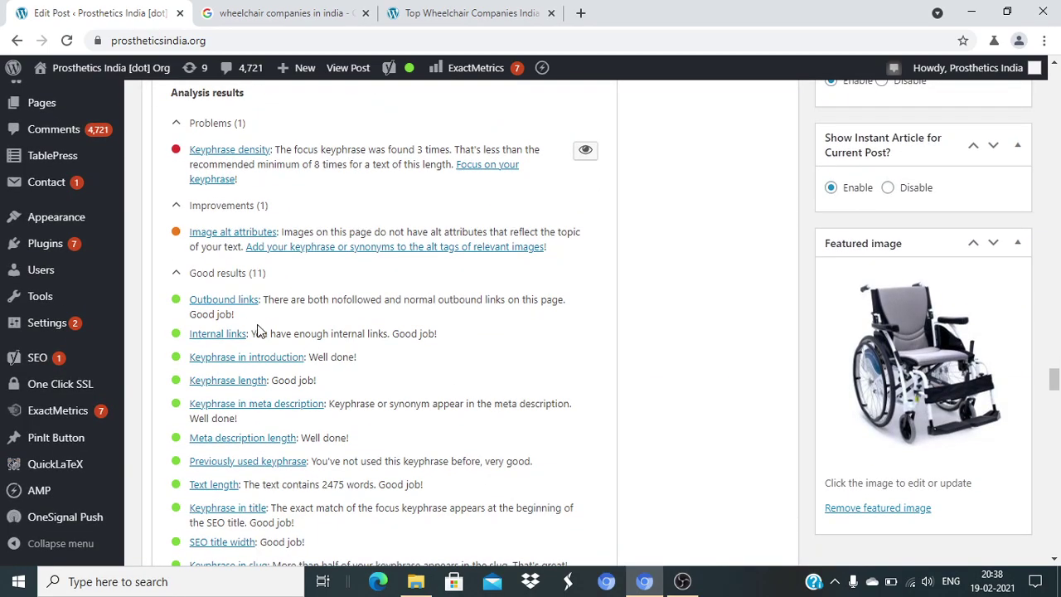
{"action": "triple_click", "coordinate": [309, 336]}
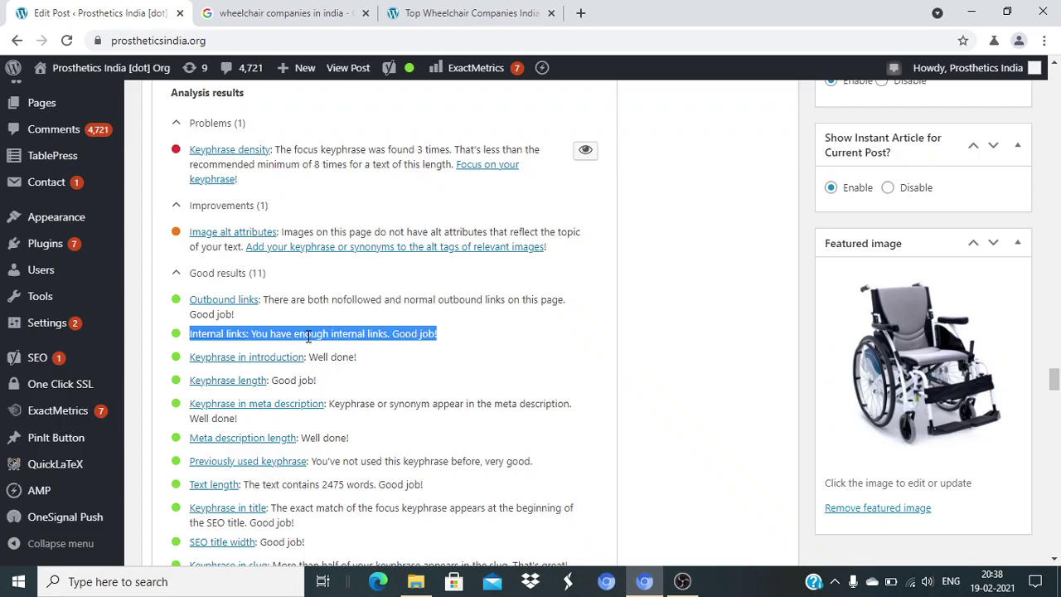
{"action": "left_click", "coordinate": [406, 333]}
Find the "Also Read" line near the start of the post content, highlight "Also", and review the post title.
{"action": "scroll", "coordinate": [406, 332], "scroll_direction": "up", "scroll_amount": 20}
{"action": "scroll", "coordinate": [407, 333], "scroll_direction": "down", "scroll_amount": 20}
{"action": "scroll", "coordinate": [408, 333], "scroll_direction": "up", "scroll_amount": 15}
{"action": "scroll", "coordinate": [407, 333], "scroll_direction": "down", "scroll_amount": 2}
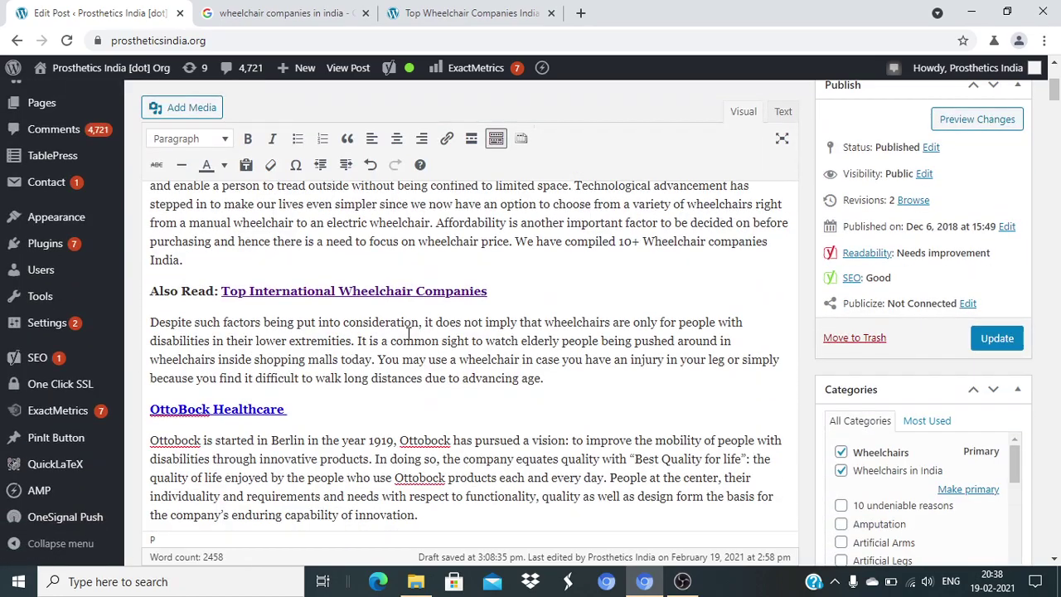
{"action": "double_click", "coordinate": [176, 290]}
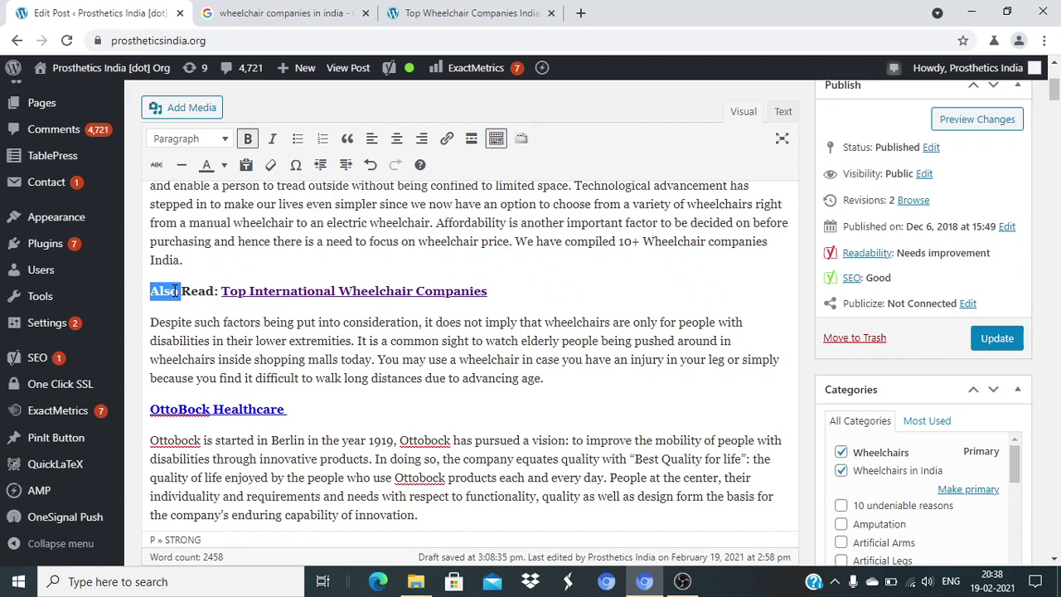
{"action": "scroll", "coordinate": [278, 282], "scroll_direction": "up", "scroll_amount": 2}
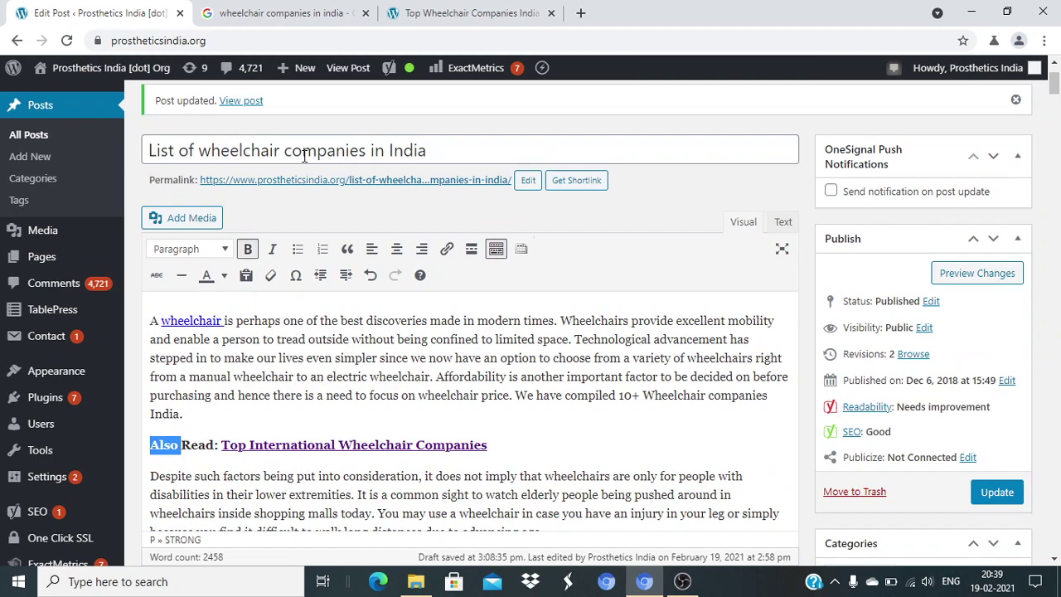
{"action": "scroll", "coordinate": [534, 393], "scroll_direction": "down", "scroll_amount": 2}
Open the internal link "Top International Wheelchair Companies" in a new tab and highlight the page's URL.
{"action": "left_click", "coordinate": [276, 329]}
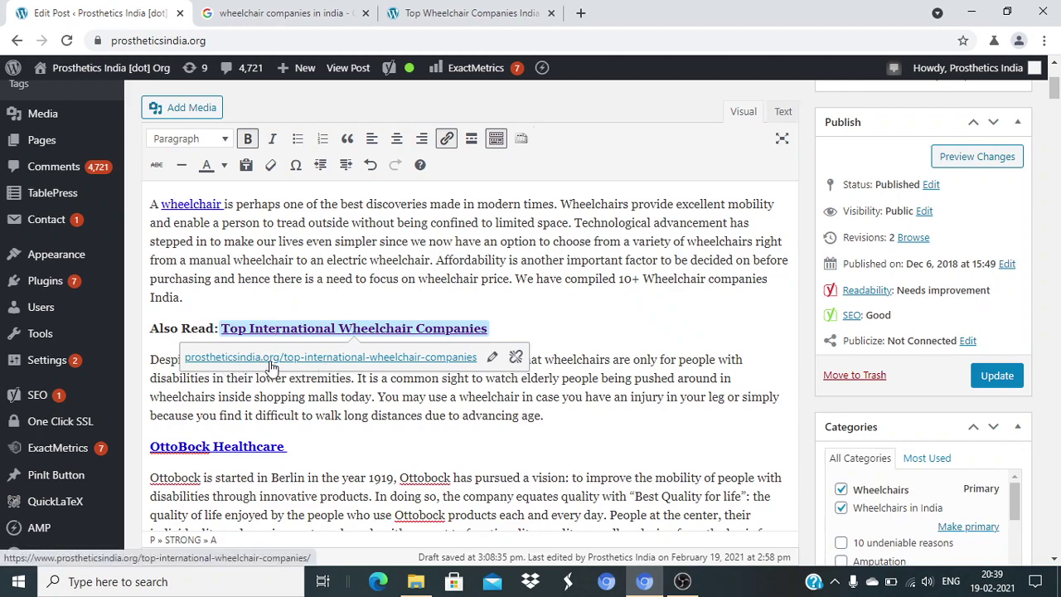
{"action": "right_click", "coordinate": [269, 365]}
{"action": "left_click", "coordinate": [331, 374]}
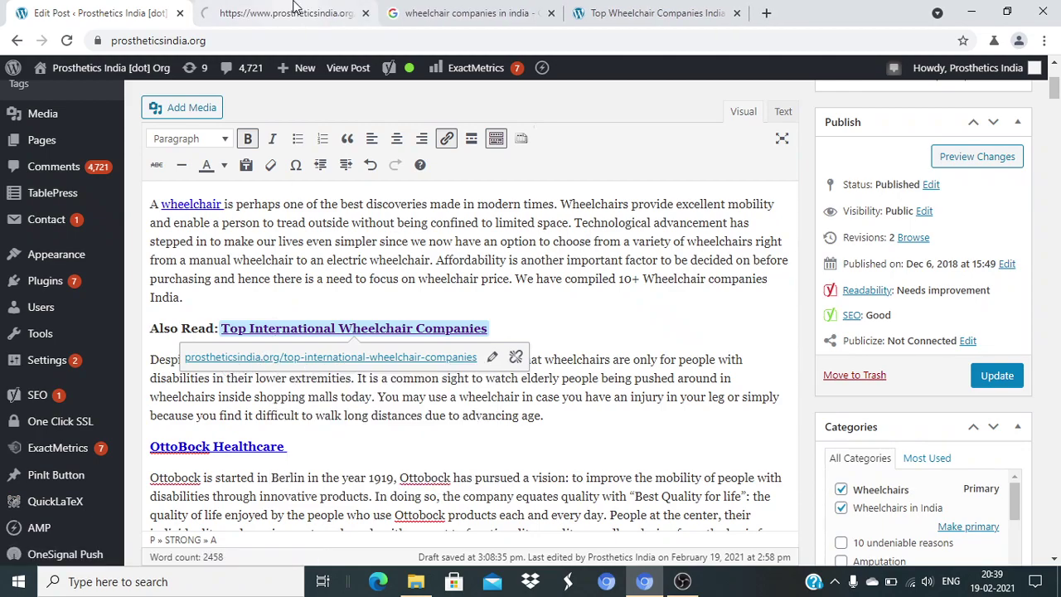
{"action": "left_click", "coordinate": [286, 15]}
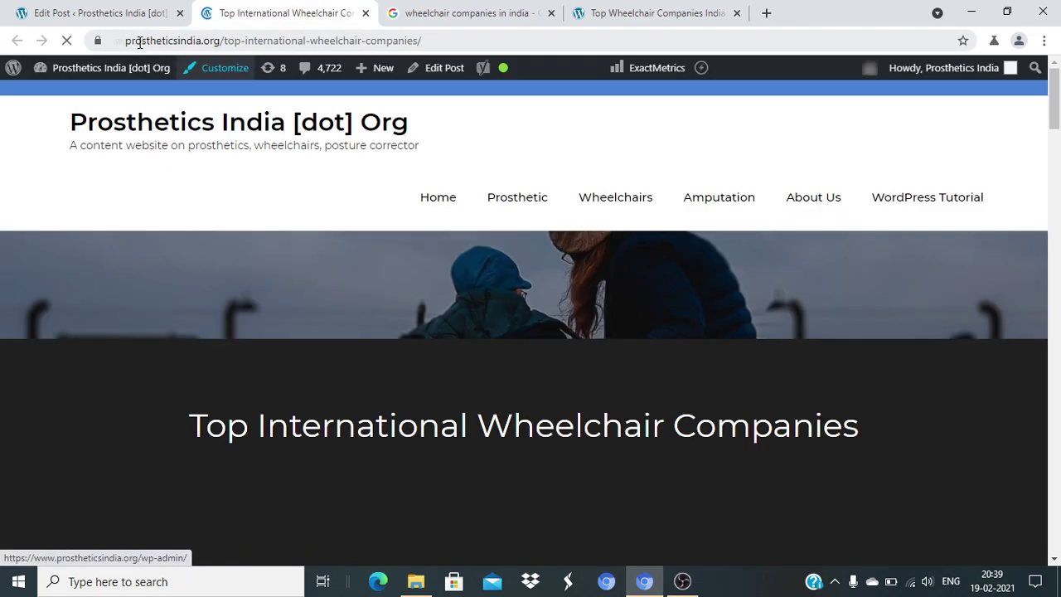
{"action": "left_click", "coordinate": [138, 41]}
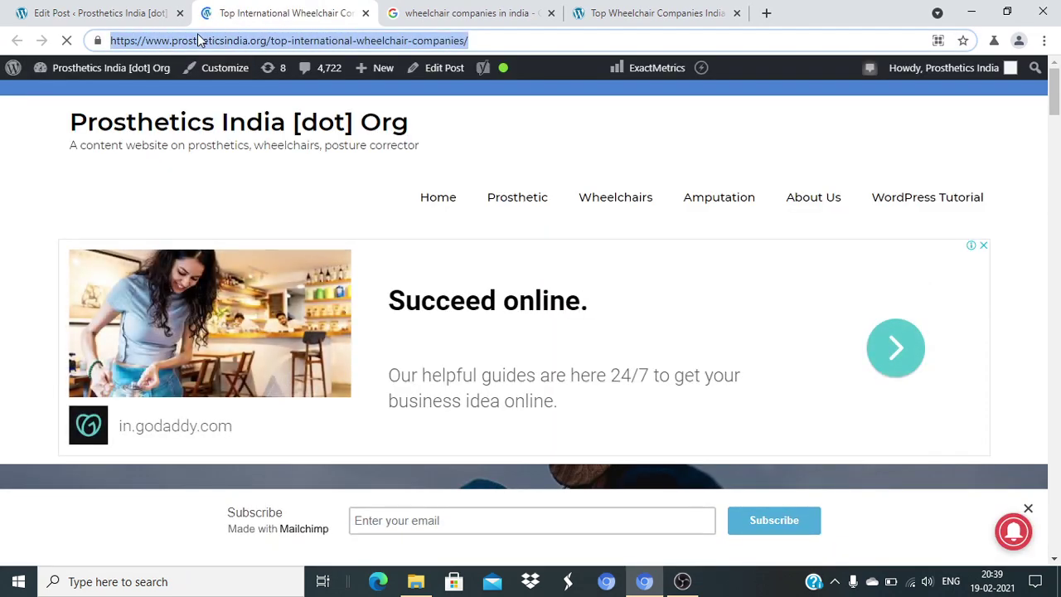
Return to the post being edited and review the keyphrase in introduction entry among Yoast's good results.
{"action": "left_click", "coordinate": [132, 10]}
{"action": "scroll", "coordinate": [476, 348], "scroll_direction": "down", "scroll_amount": 2}
{"action": "scroll", "coordinate": [476, 348], "scroll_direction": "down", "scroll_amount": 20}
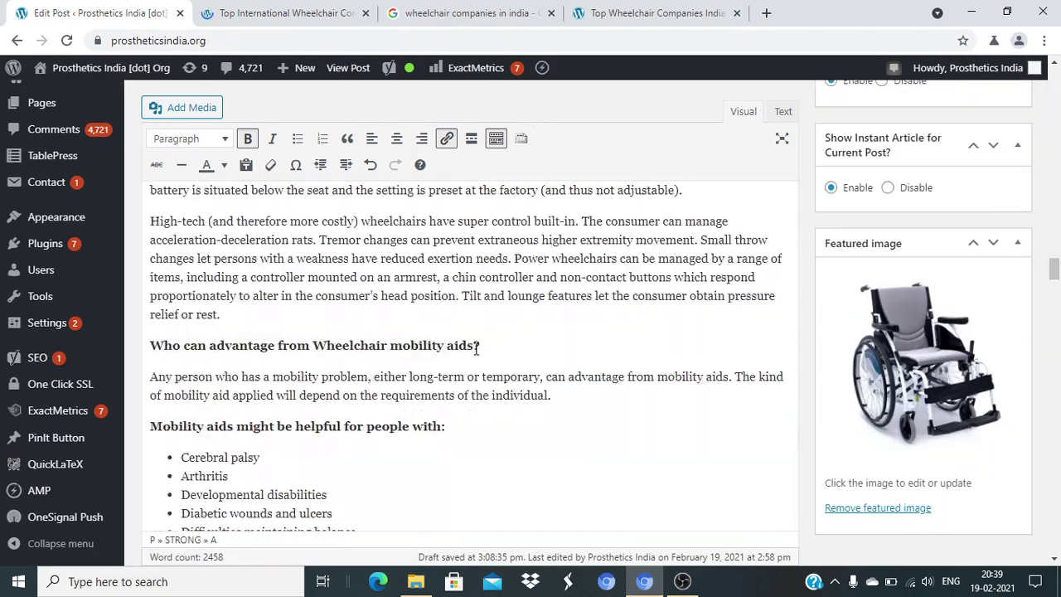
{"action": "scroll", "coordinate": [476, 348], "scroll_direction": "down", "scroll_amount": 15}
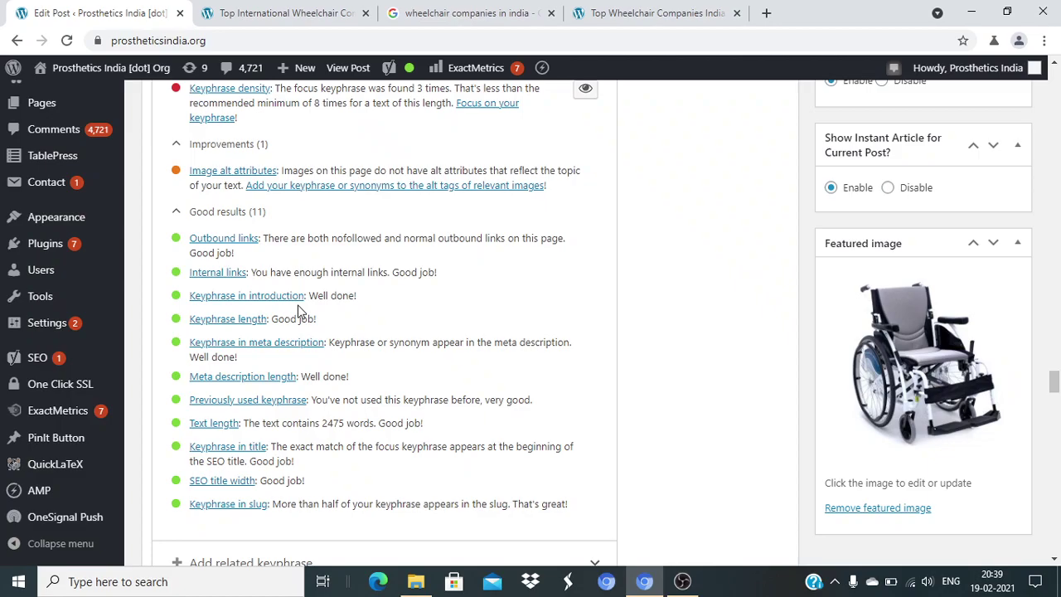
Go back to the opening paragraph of the post and highlight "of" in its first sentence.
{"action": "left_click_drag", "start_coordinate": [1053, 380], "coordinate": [1053, 112]}
{"action": "scroll", "coordinate": [682, 280], "scroll_direction": "up", "scroll_amount": 8}
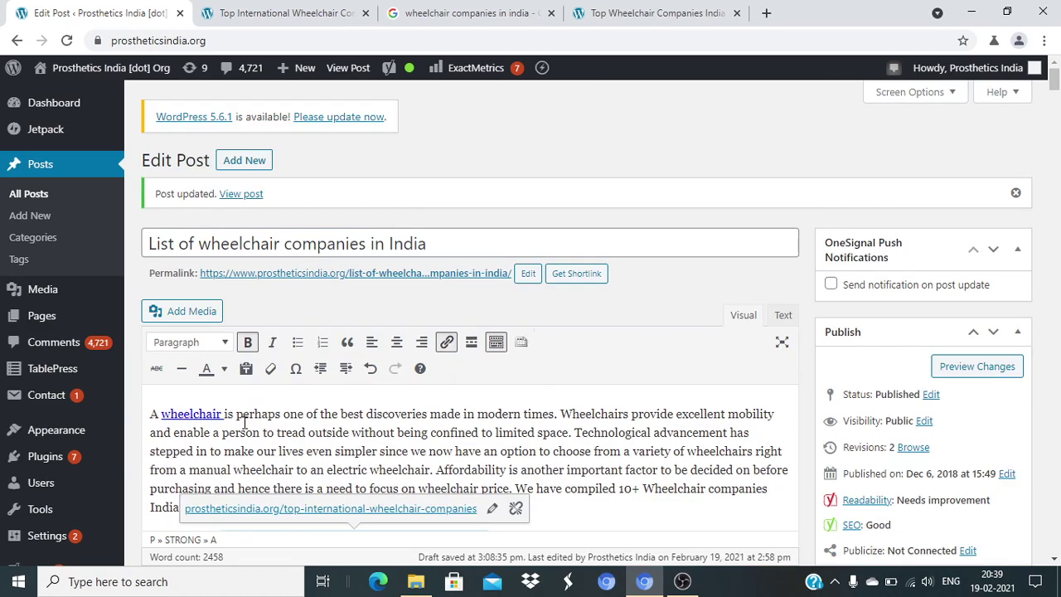
{"action": "double_click", "coordinate": [311, 413]}
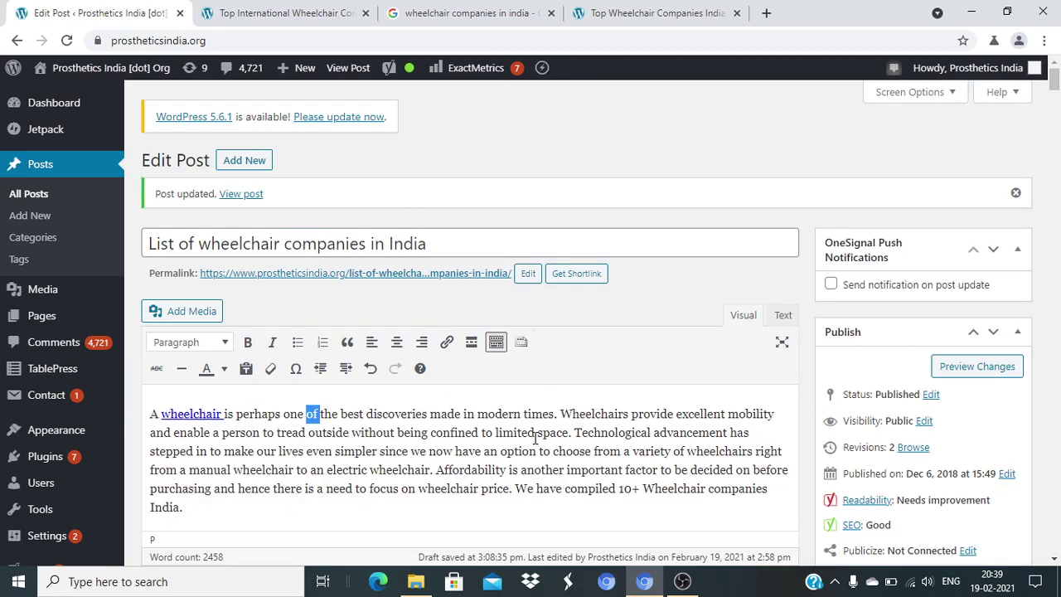
{"action": "left_click", "coordinate": [472, 452]}
Search the page for "wheelchair comp" to locate the keyphrase in the introduction.
{"action": "key", "text": "ctrl+f"}
{"action": "type", "text": "wheelc"}
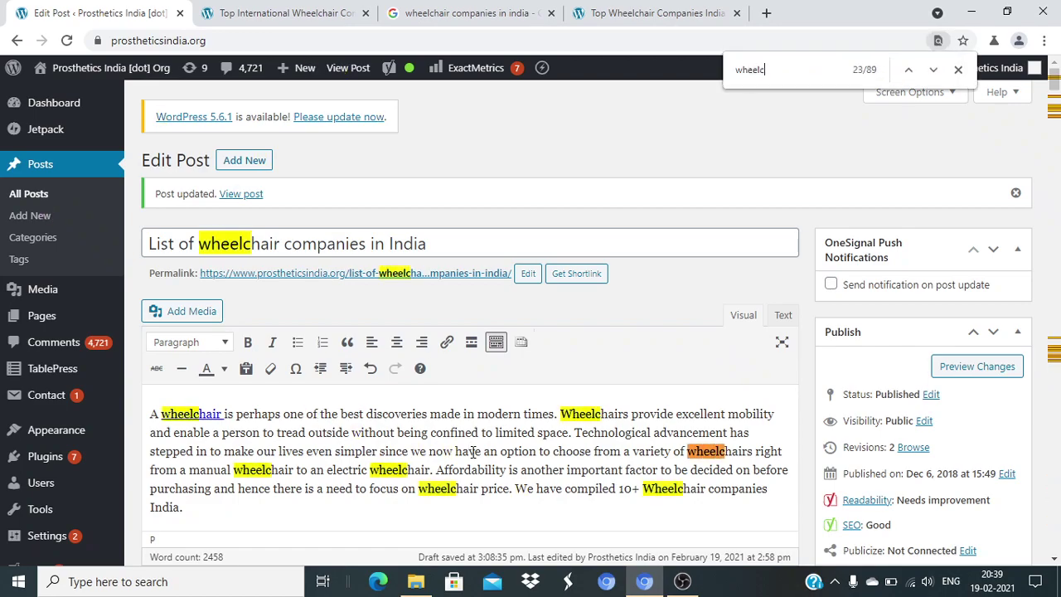
{"action": "type", "text": "hari"}
{"action": "key", "text": "BackSpace"}
{"action": "key", "text": "BackSpace"}
{"action": "type", "text": "ir cmp"}
{"action": "key", "text": "BackSpace"}
{"action": "key", "text": "BackSpace"}
{"action": "type", "text": "omp"}
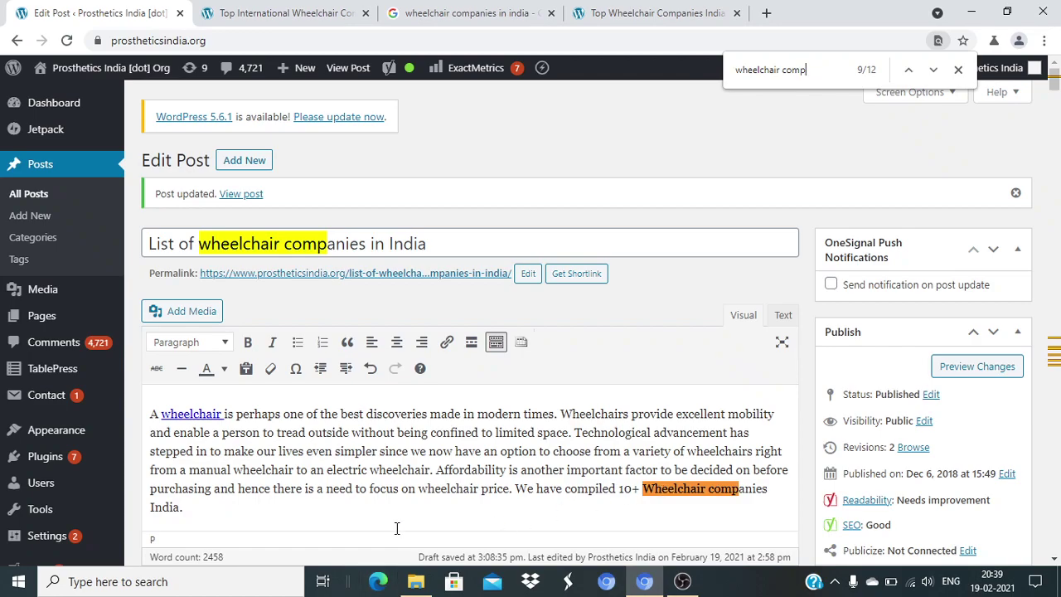
Highlight the keyphrase at the end of the introduction and close the page search.
{"action": "left_click", "coordinate": [191, 512]}
{"action": "left_click_drag", "start_coordinate": [191, 510], "coordinate": [646, 445]}
{"action": "left_click", "coordinate": [650, 479]}
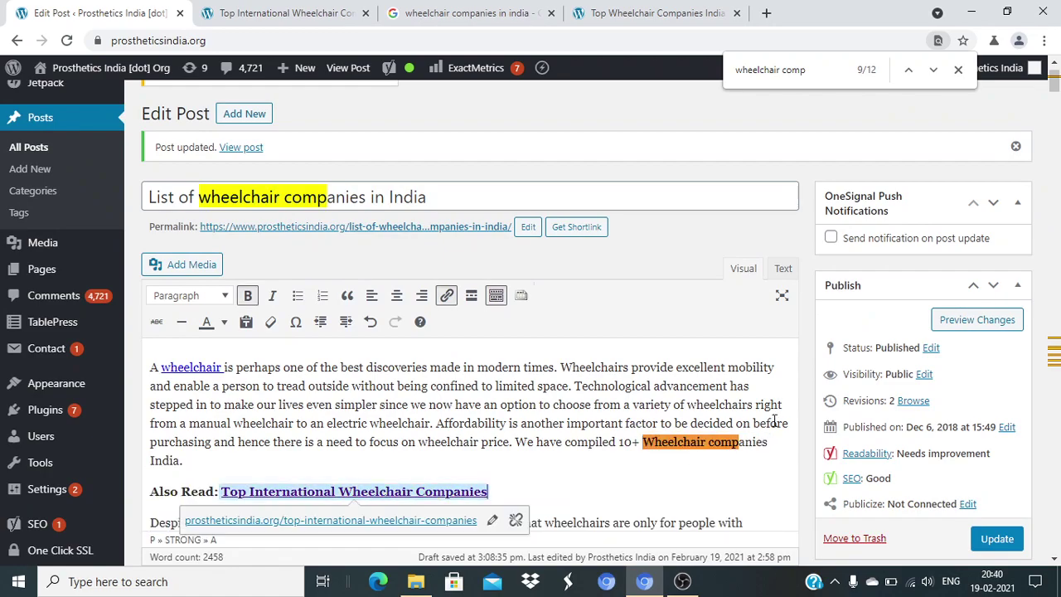
{"action": "left_click", "coordinate": [959, 74]}
Highlight the keyphrase length entry in the Yoast analysis and "Wheelchair companies India" in the meta description.
{"action": "left_click_drag", "start_coordinate": [1055, 83], "coordinate": [1054, 385]}
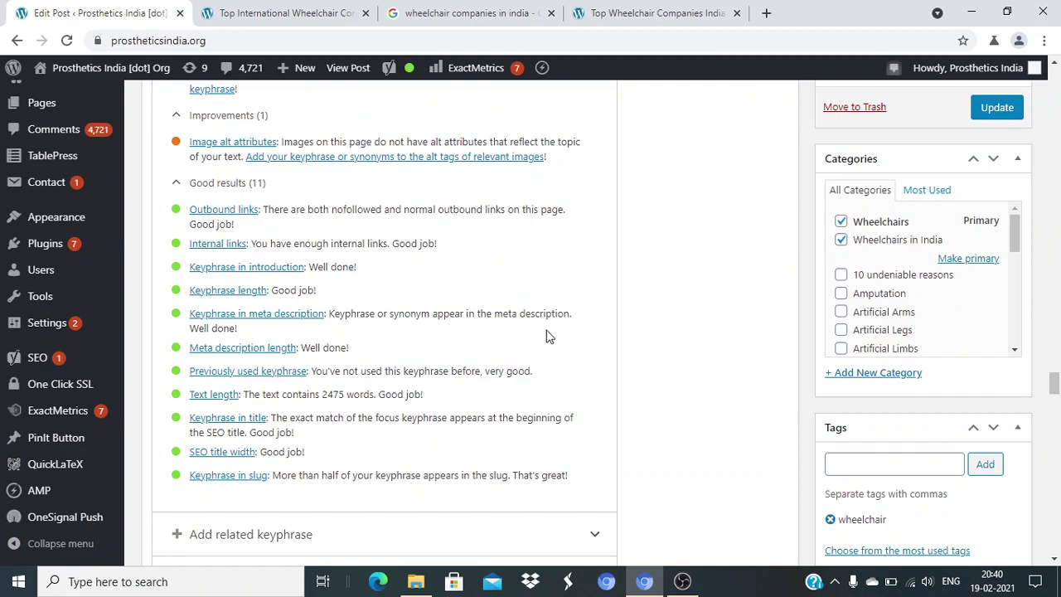
{"action": "triple_click", "coordinate": [314, 287]}
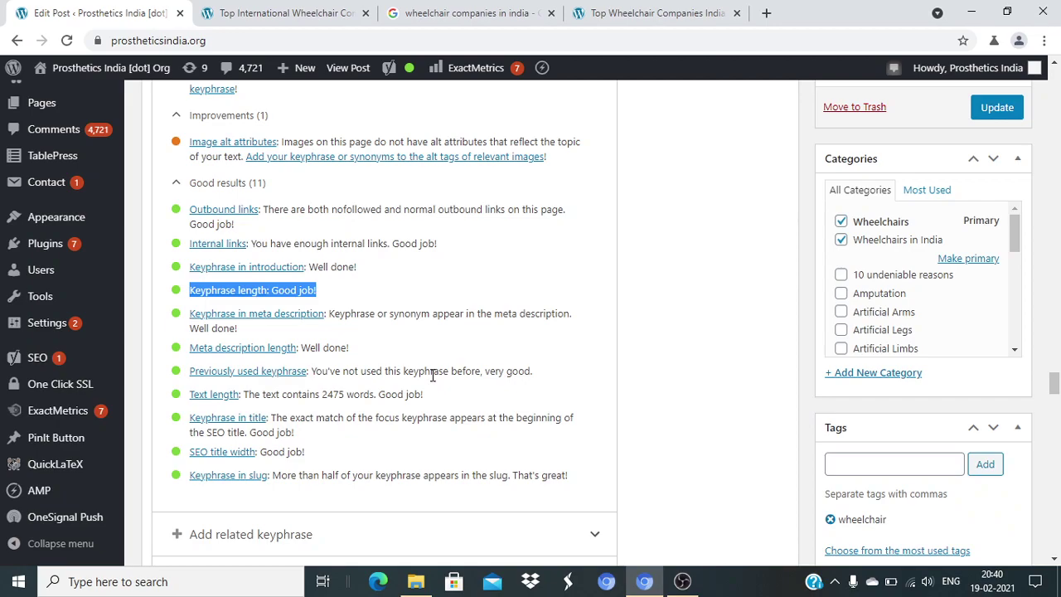
{"action": "scroll", "coordinate": [428, 372], "scroll_direction": "up", "scroll_amount": 6}
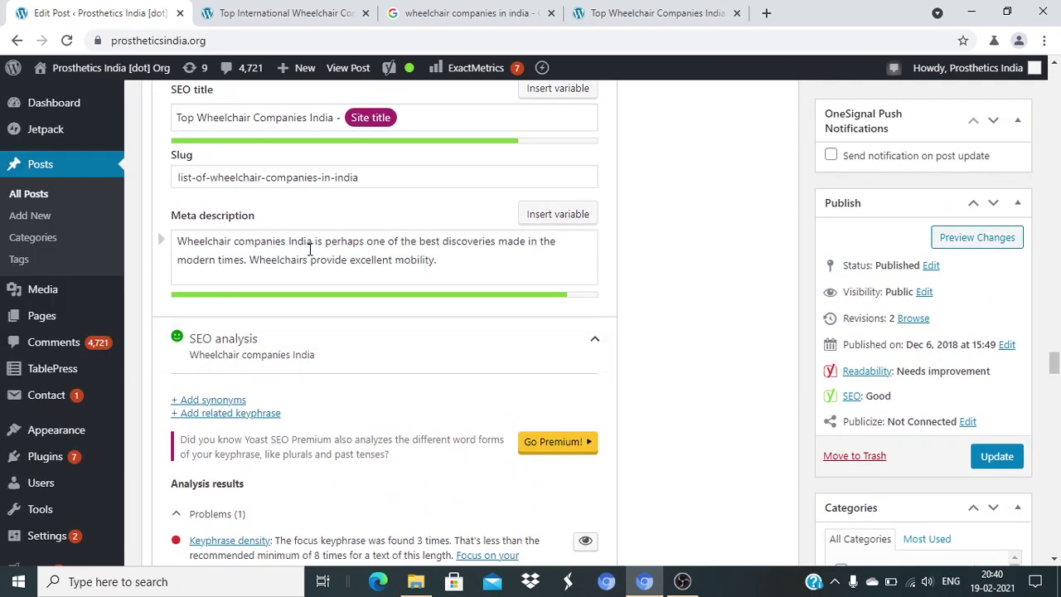
{"action": "left_click_drag", "start_coordinate": [312, 241], "coordinate": [177, 241]}
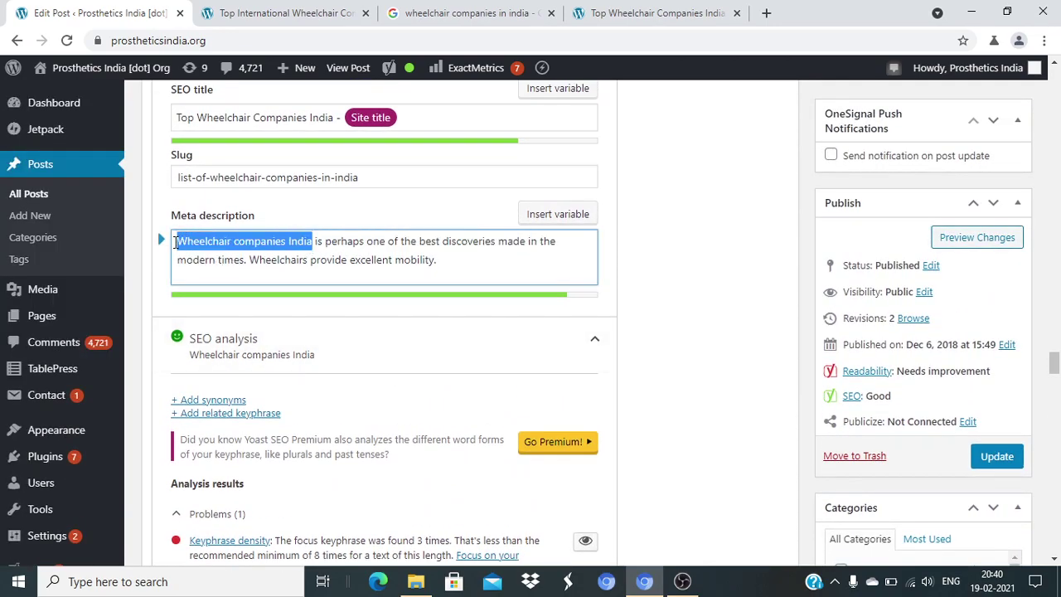
Highlight the previously used keyphrase entry and the word "words" in the text length entry of the good results.
{"action": "scroll", "coordinate": [421, 424], "scroll_direction": "down", "scroll_amount": 2}
{"action": "scroll", "coordinate": [421, 424], "scroll_direction": "down", "scroll_amount": 4}
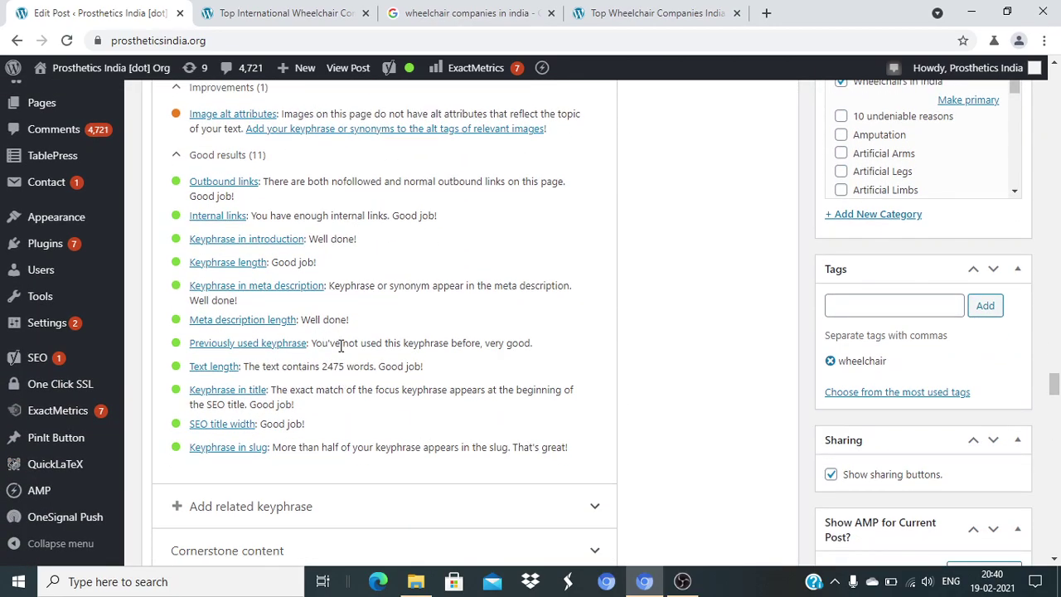
{"action": "triple_click", "coordinate": [379, 346]}
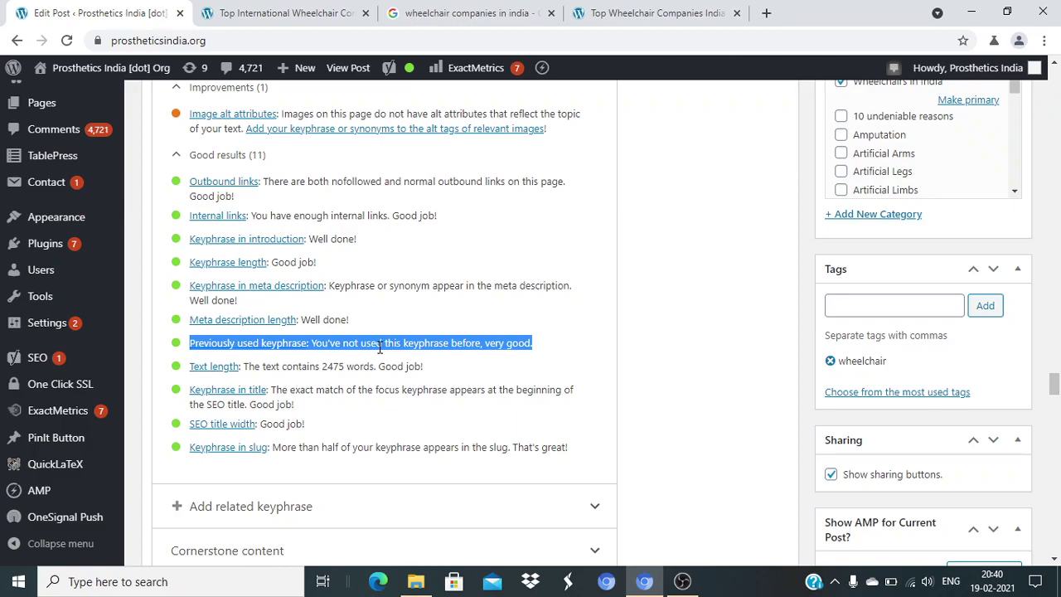
{"action": "scroll", "coordinate": [380, 346], "scroll_direction": "up", "scroll_amount": 4}
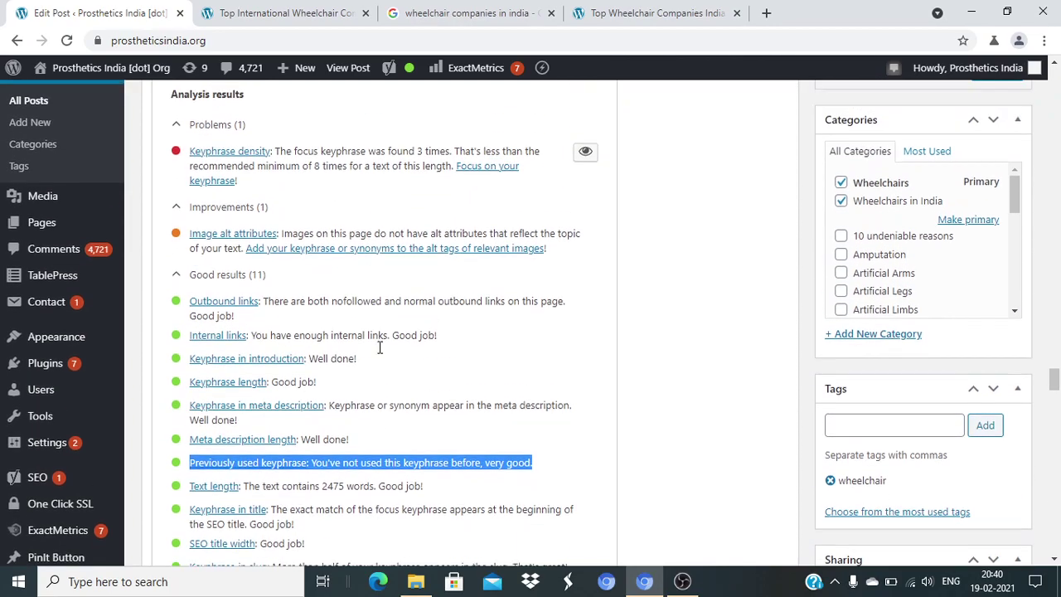
{"action": "scroll", "coordinate": [380, 354], "scroll_direction": "up", "scroll_amount": 2}
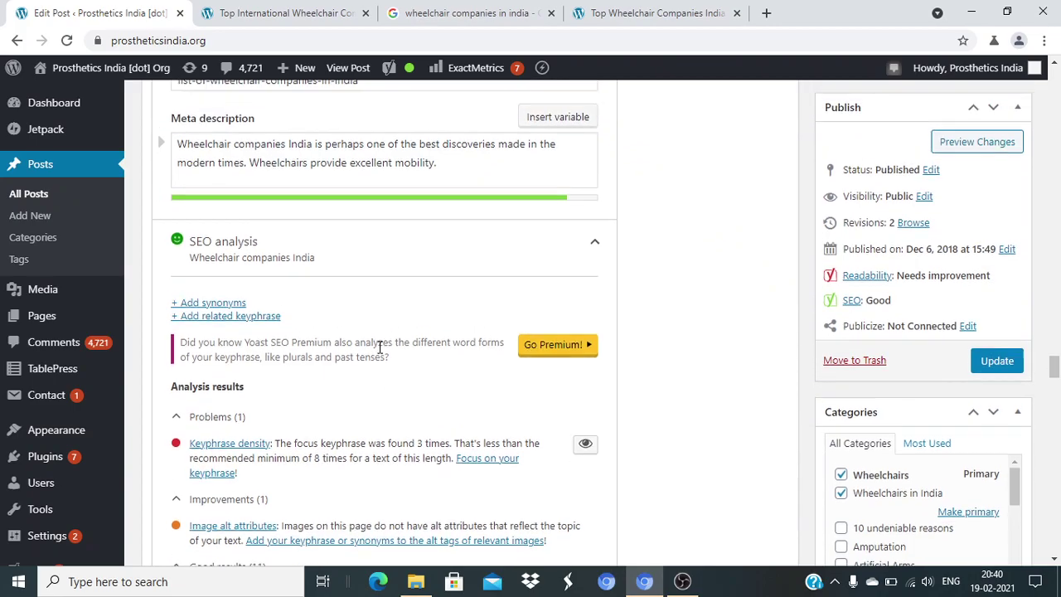
{"action": "scroll", "coordinate": [380, 353], "scroll_direction": "down", "scroll_amount": 9}
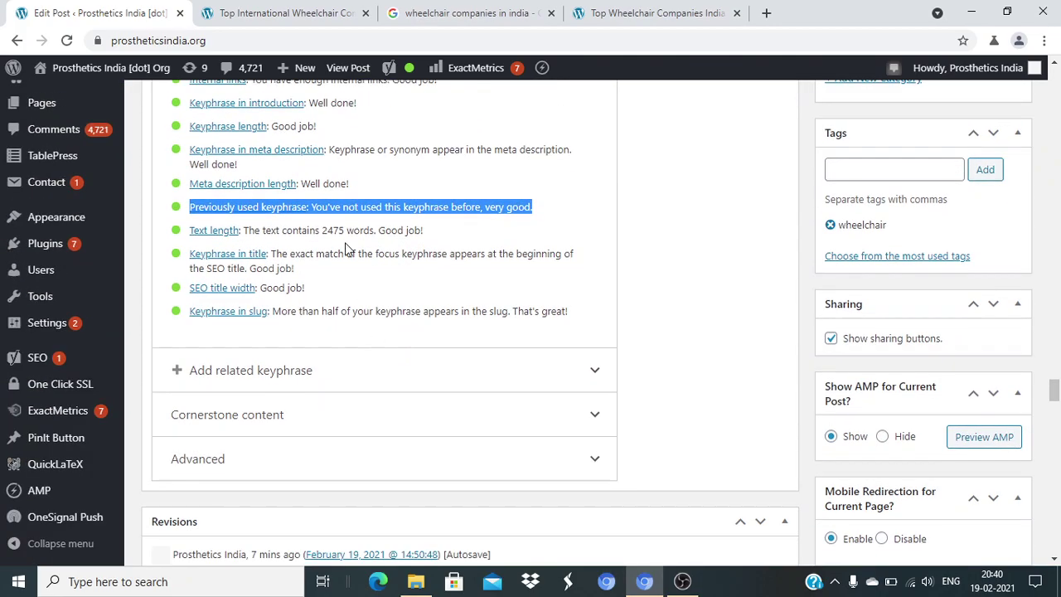
{"action": "double_click", "coordinate": [348, 241]}
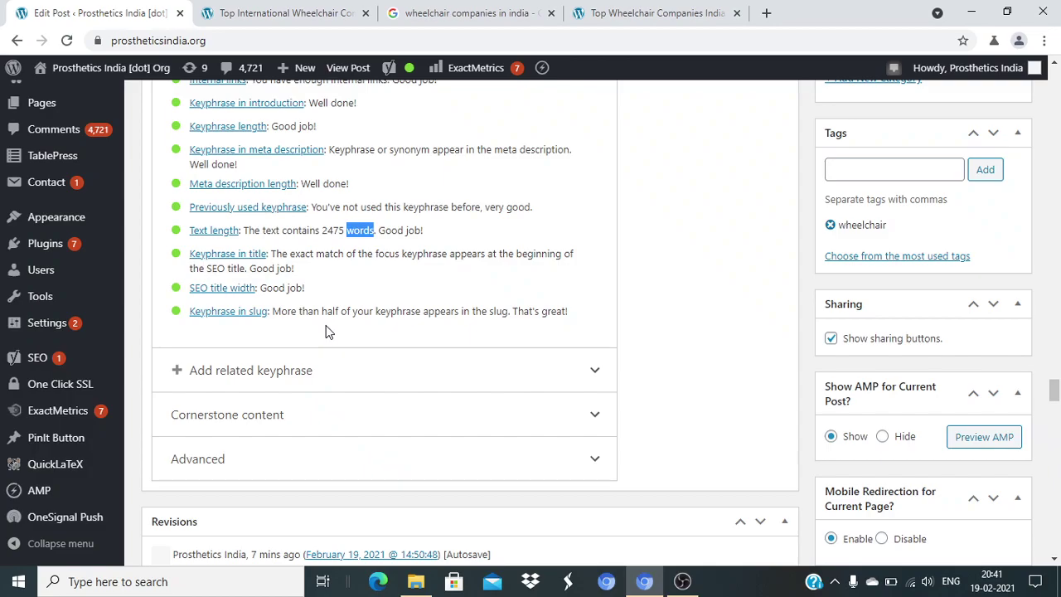
Copy the SEO title text, try clearing it, undo the deletion, and paste the copied text into the title.
{"action": "scroll", "coordinate": [324, 337], "scroll_direction": "up", "scroll_amount": 3}
{"action": "scroll", "coordinate": [322, 336], "scroll_direction": "up", "scroll_amount": 5}
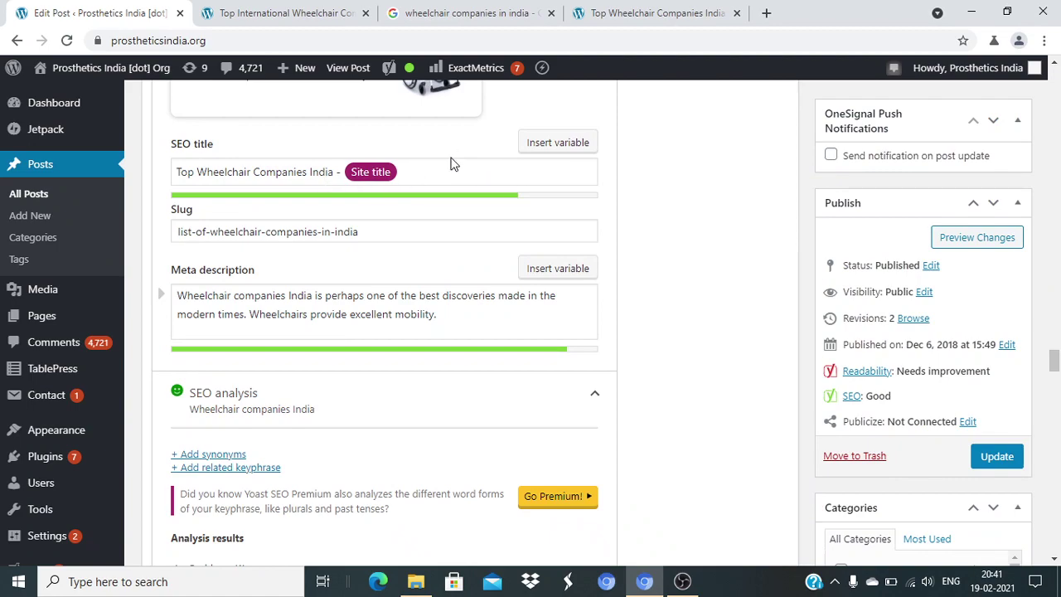
{"action": "left_click", "coordinate": [336, 172]}
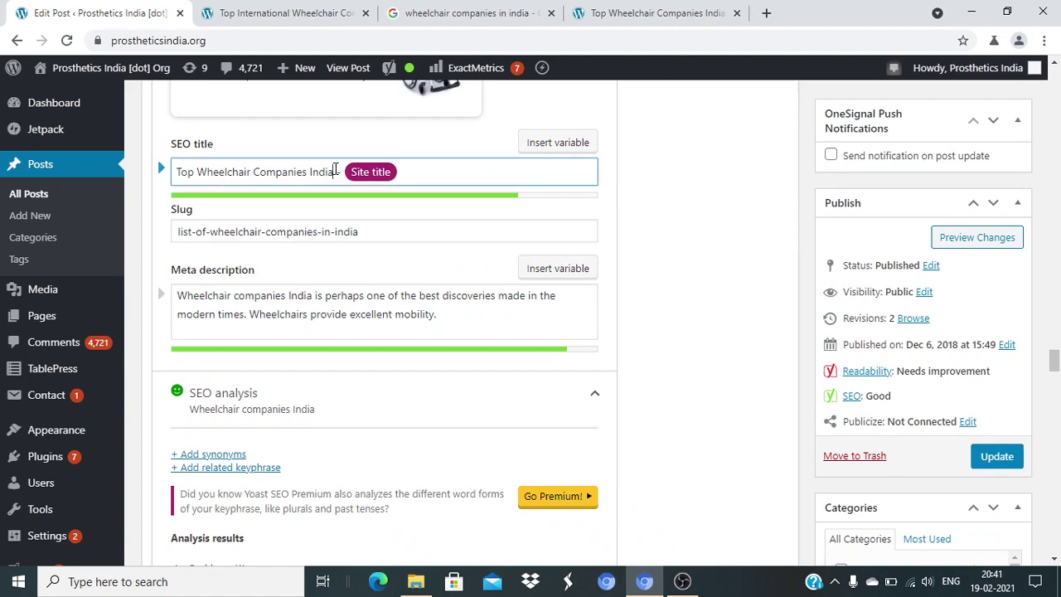
{"action": "key", "text": "ctrl+a"}
{"action": "key", "text": "ctrl+c"}
{"action": "key", "text": "BackSpace"}
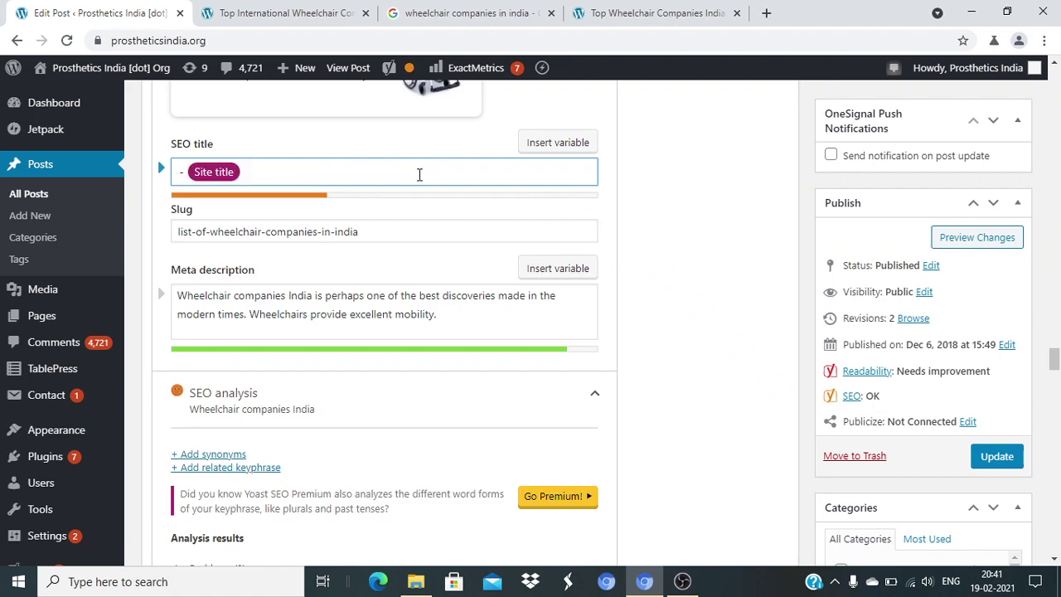
{"action": "key", "text": "ctrl+z"}
{"action": "key", "text": "ctrl+v"}
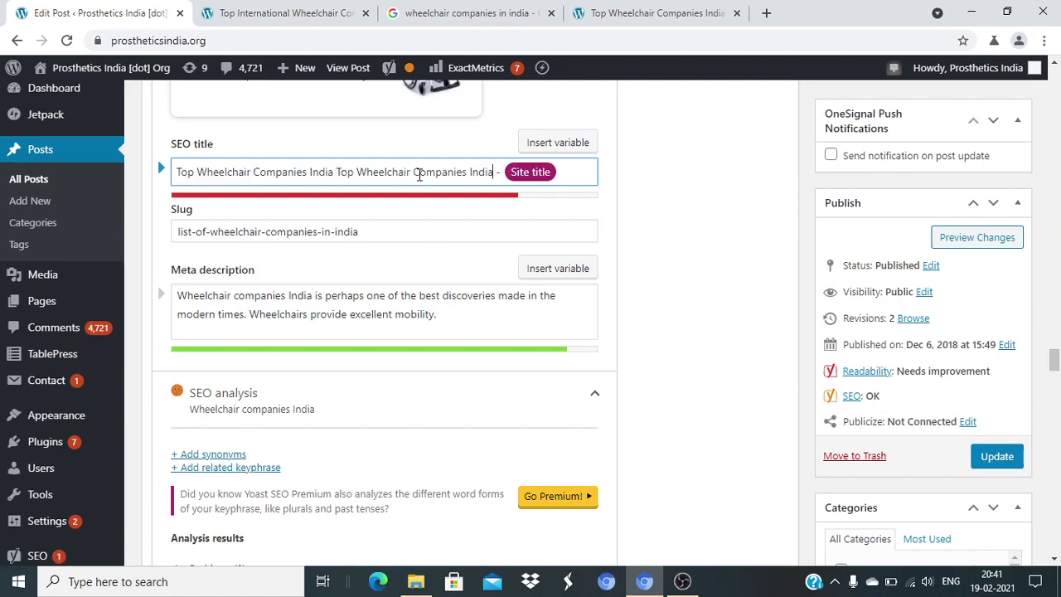
Remove the duplicate "Top Wheelchair Companies India" from the SEO title.
{"action": "key", "text": "ctrl+shift+Left"}
{"action": "key", "text": "ctrl+shift+Left"}
{"action": "key", "text": "ctrl+shift+Left"}
{"action": "key", "text": "ctrl+shift+Left"}
{"action": "key", "text": "ctrl+shift+Left"}
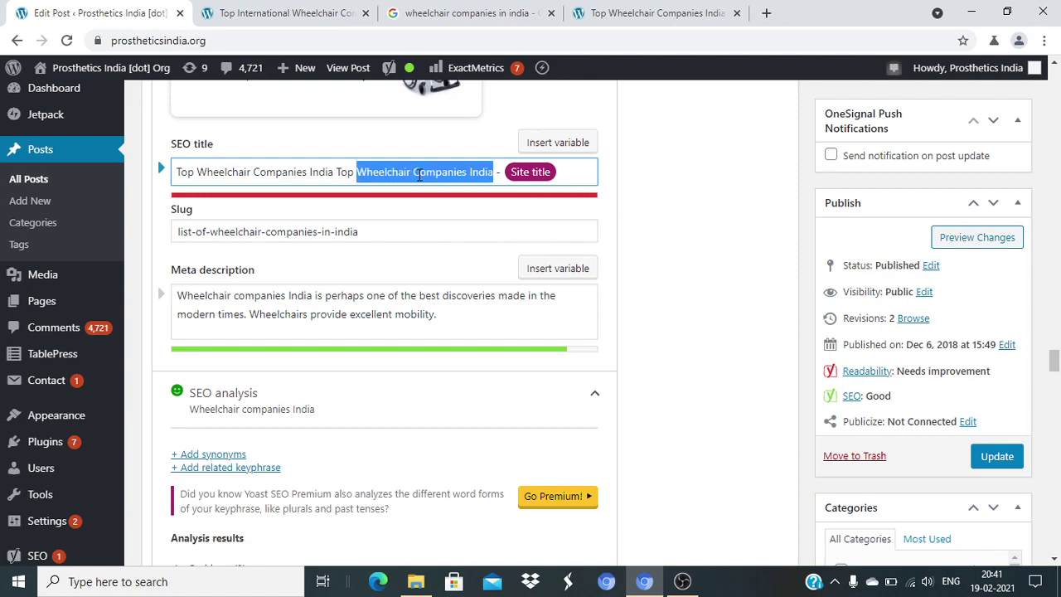
{"action": "key", "text": "ctrl+shift+Right"}
{"action": "key", "text": "BackSpace"}
{"action": "key", "text": "BackSpace"}
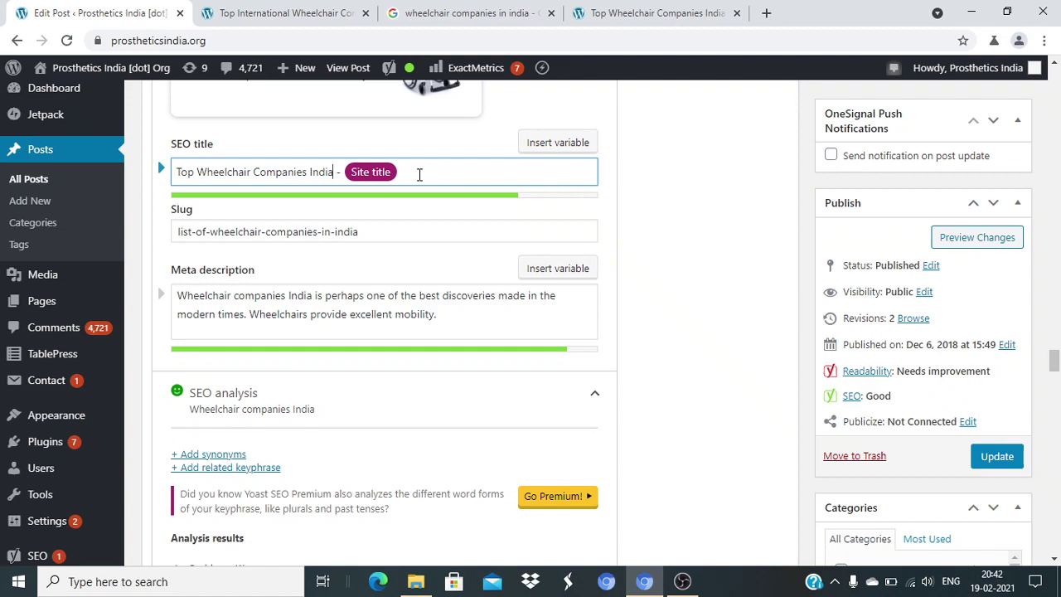
Enable the OneSignal push notification on post update and update the published post.
{"action": "scroll", "coordinate": [644, 240], "scroll_direction": "up", "scroll_amount": 2}
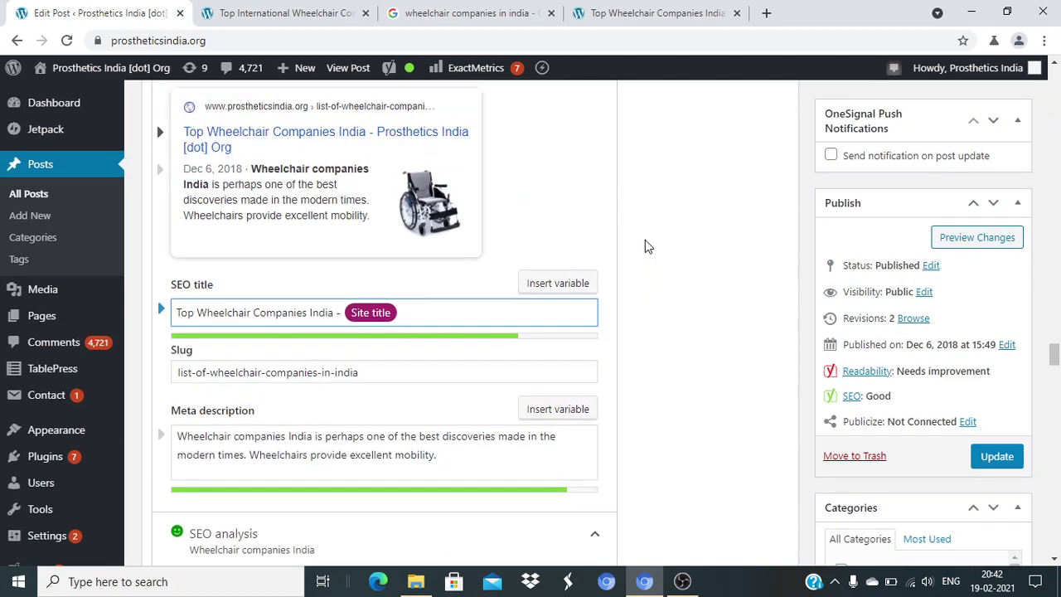
{"action": "scroll", "coordinate": [645, 241], "scroll_direction": "up", "scroll_amount": 5}
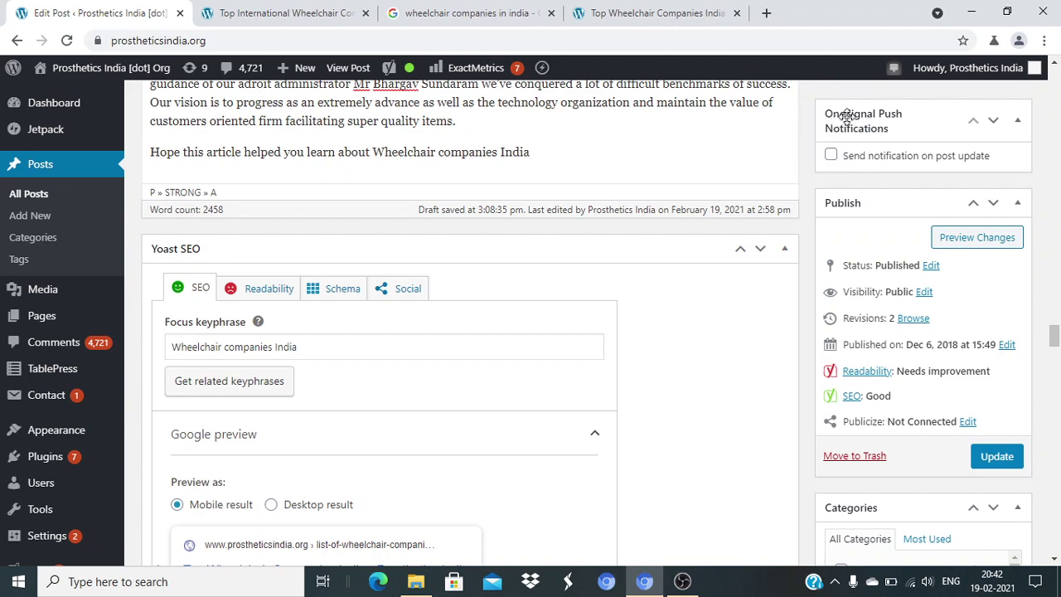
{"action": "left_click", "coordinate": [830, 156]}
{"action": "left_click", "coordinate": [1007, 461]}
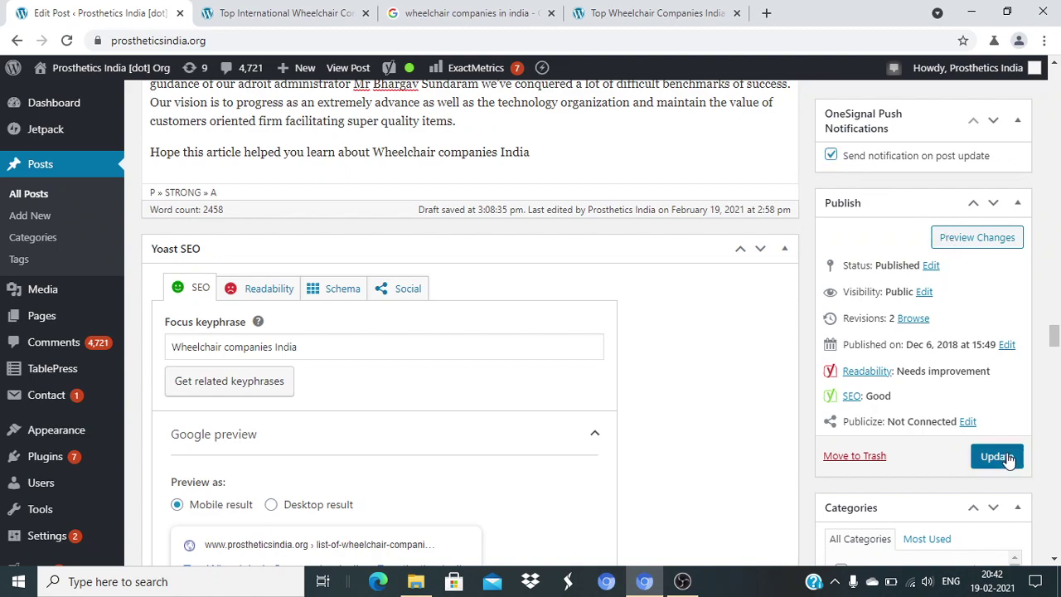